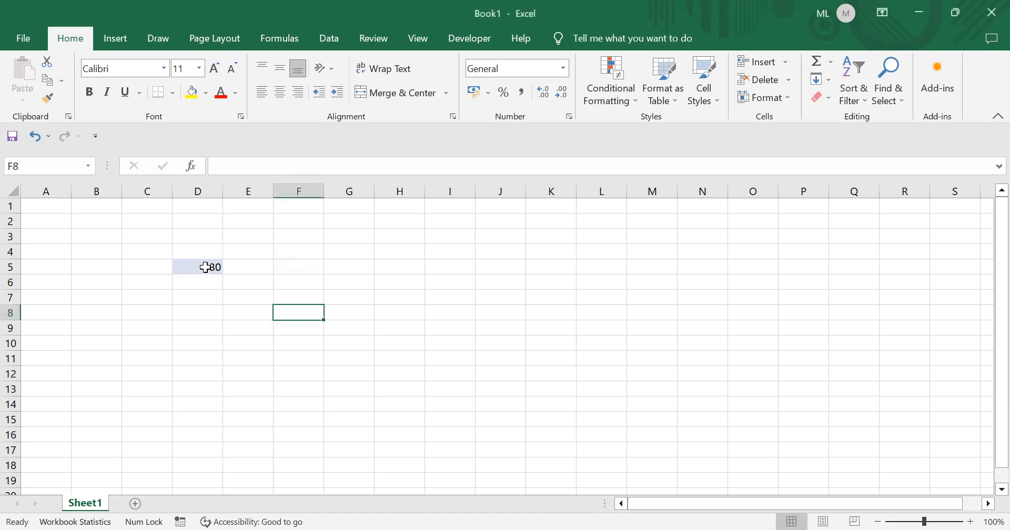
# Enter 40 in cell H6.
pyautogui.click(400, 279)
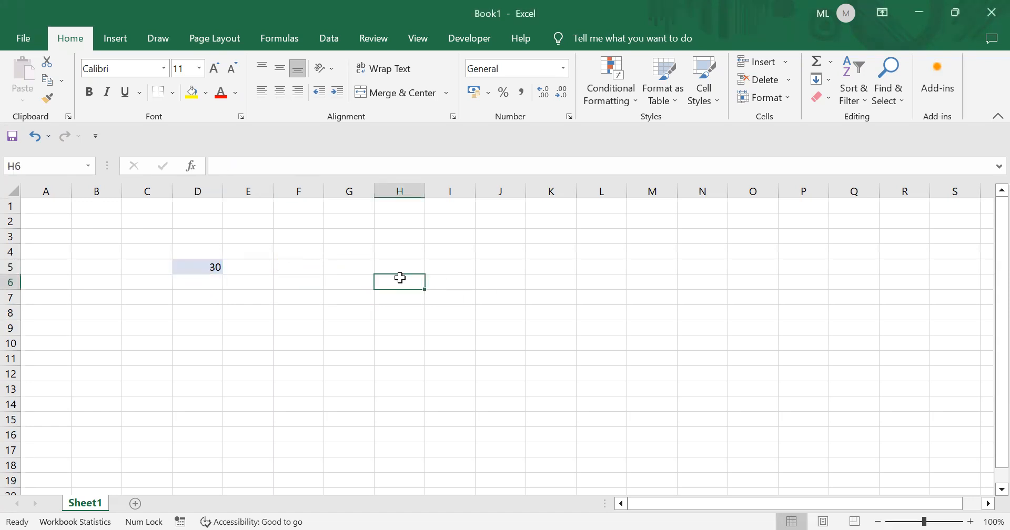
pyautogui.write('40')
pyautogui.press('Return')
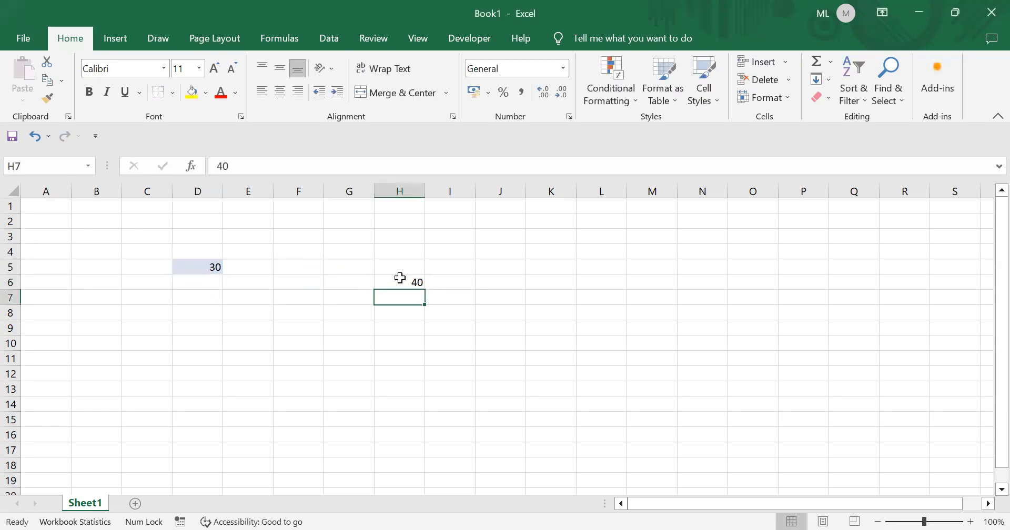
# Copy the formatting of cell D5 onto cell H6 with Format Painter.
pyautogui.click(211, 264)
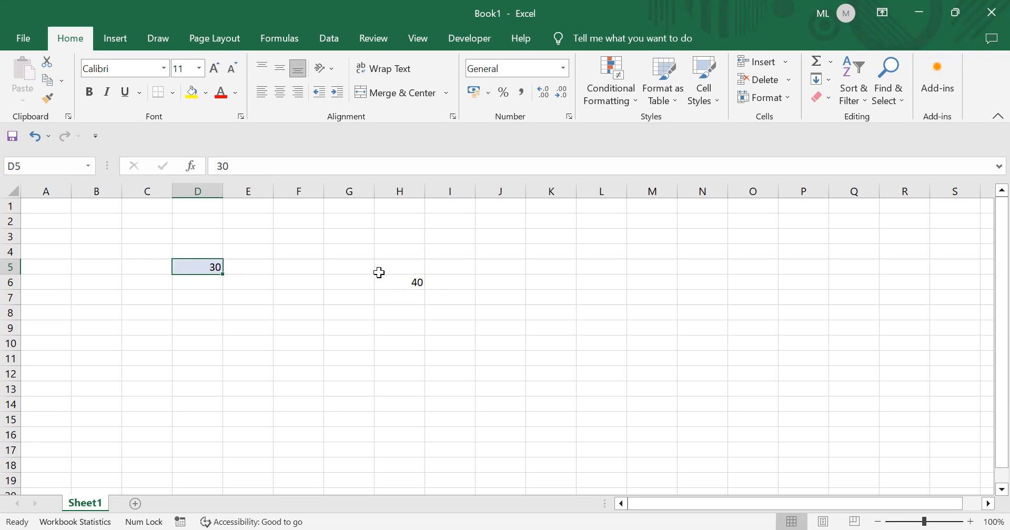
pyautogui.click(412, 284)
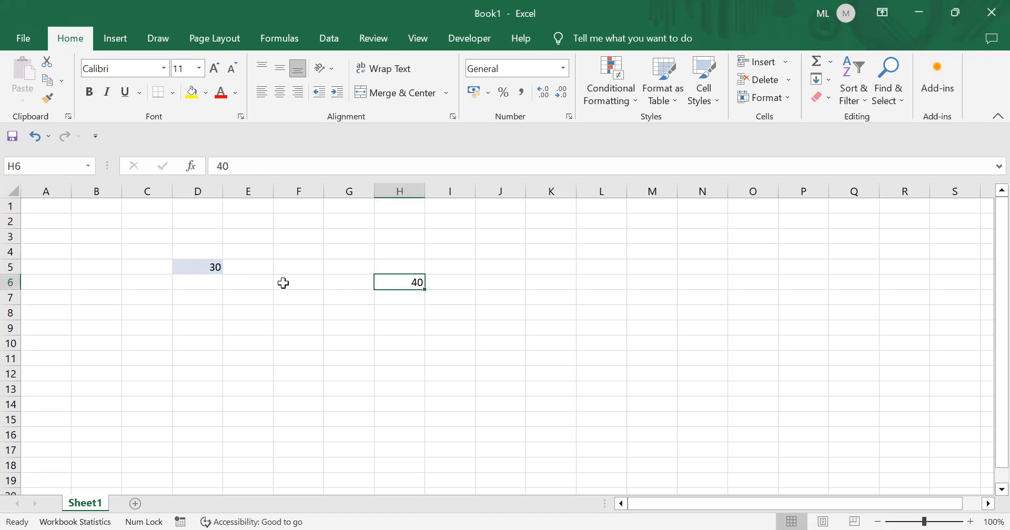
pyautogui.click(214, 268)
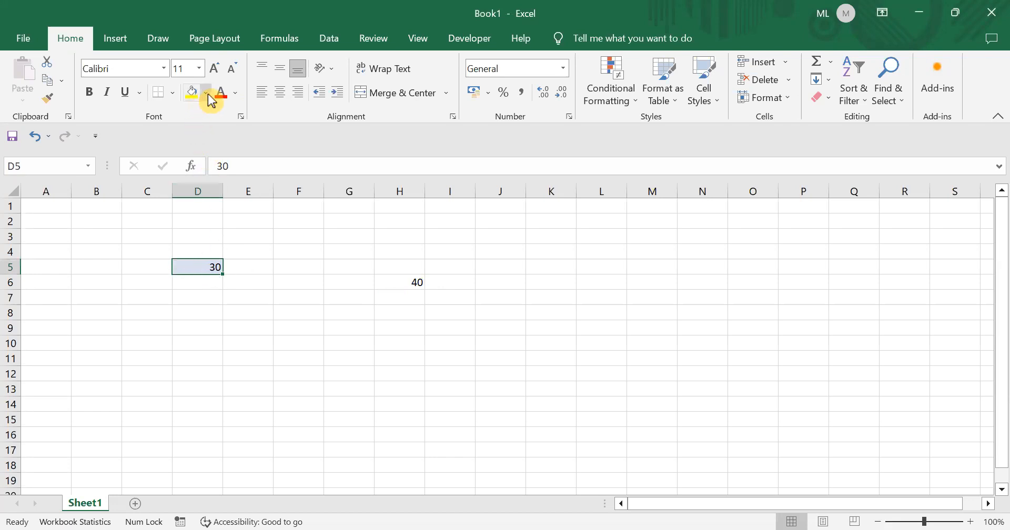
pyautogui.click(53, 102)
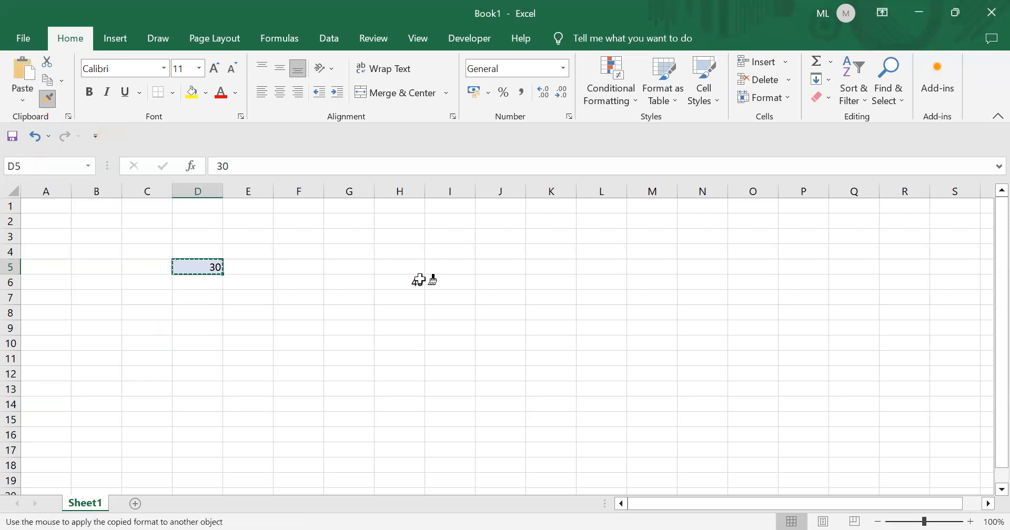
pyautogui.click(398, 280)
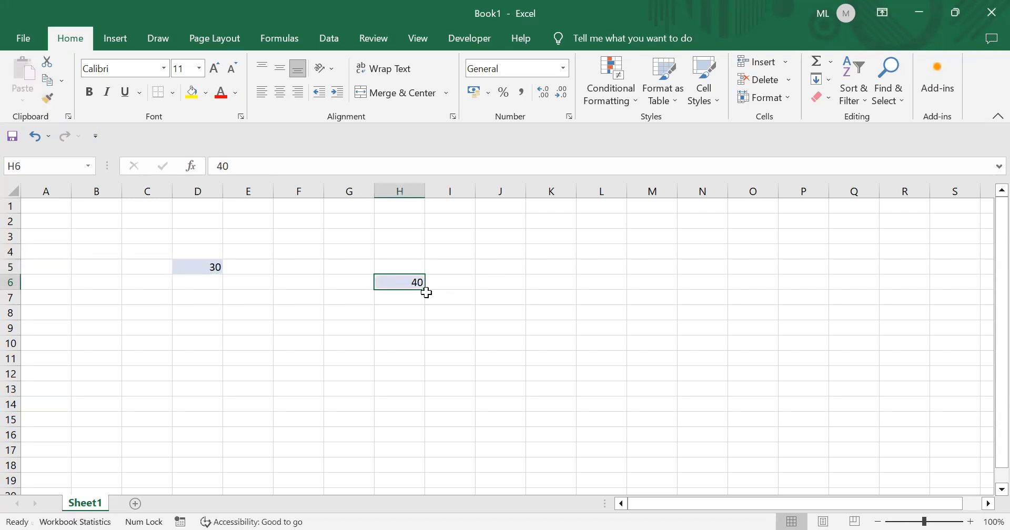
pyautogui.click(457, 301)
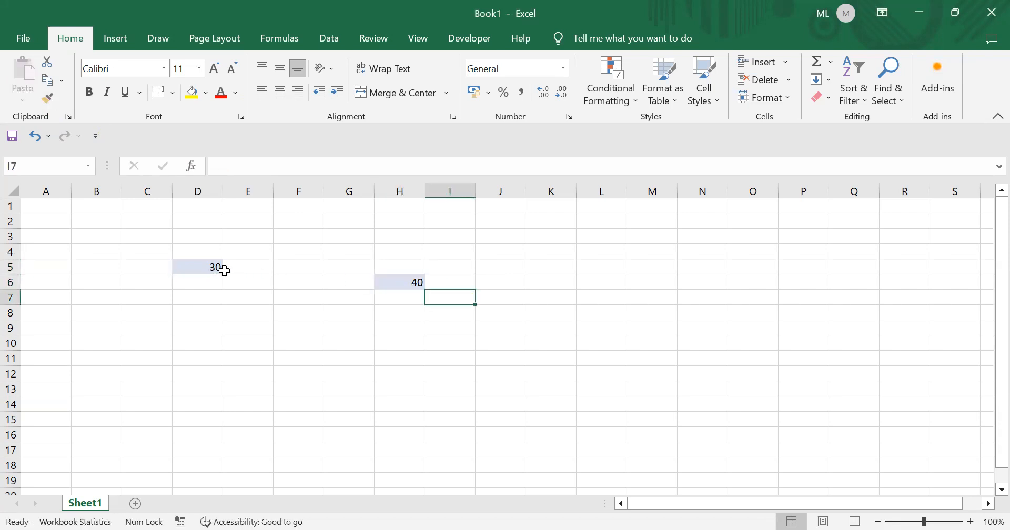
# Increase the font size of cell D5 to 72.
pyautogui.click(202, 266)
pyautogui.click(214, 69)
pyautogui.click(214, 69)
pyautogui.click(214, 69)
pyautogui.click(214, 69)
pyautogui.click(214, 68)
pyautogui.click(214, 69)
pyautogui.click(214, 69)
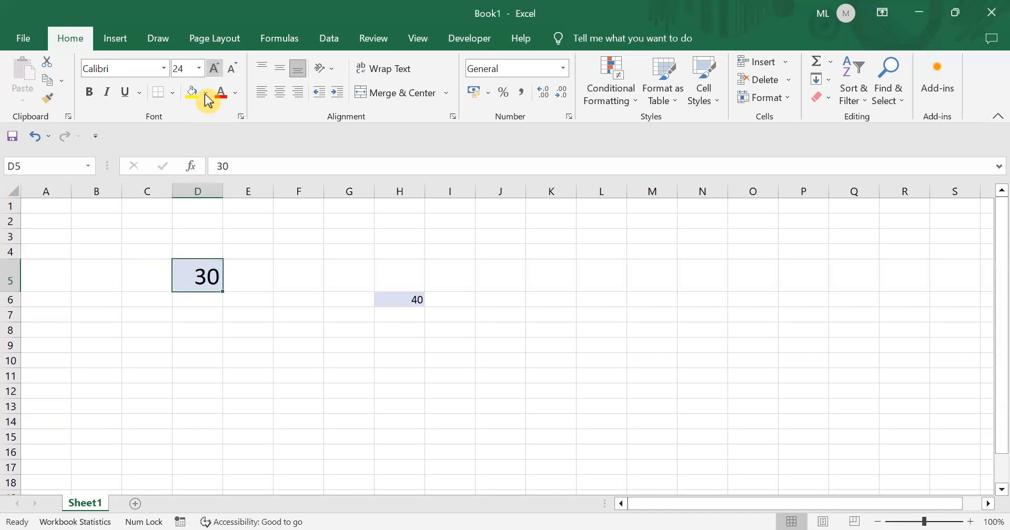
pyautogui.click(214, 69)
pyautogui.hotkey('ctrl', 'shift', '.')
pyautogui.hotkey('ctrl', 'shift', '.')
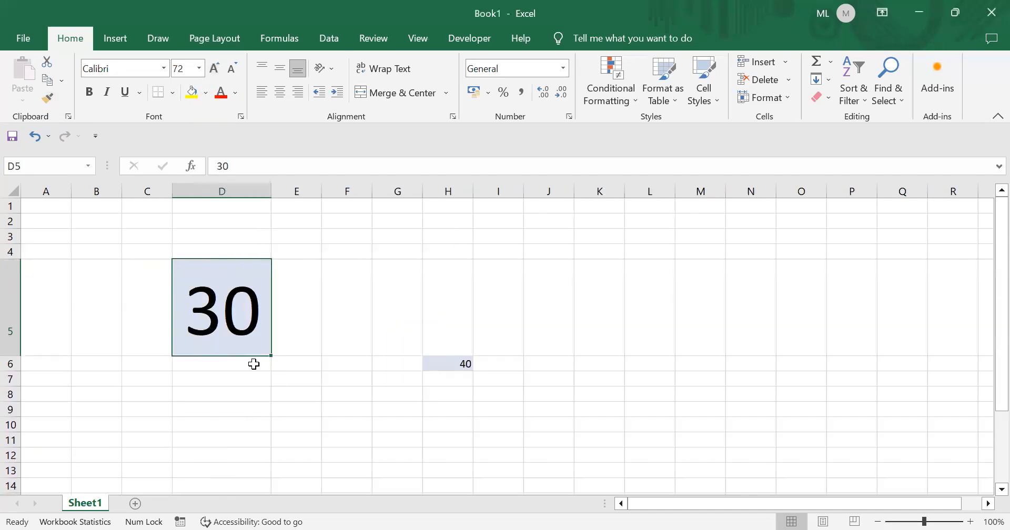
pyautogui.click(224, 391)
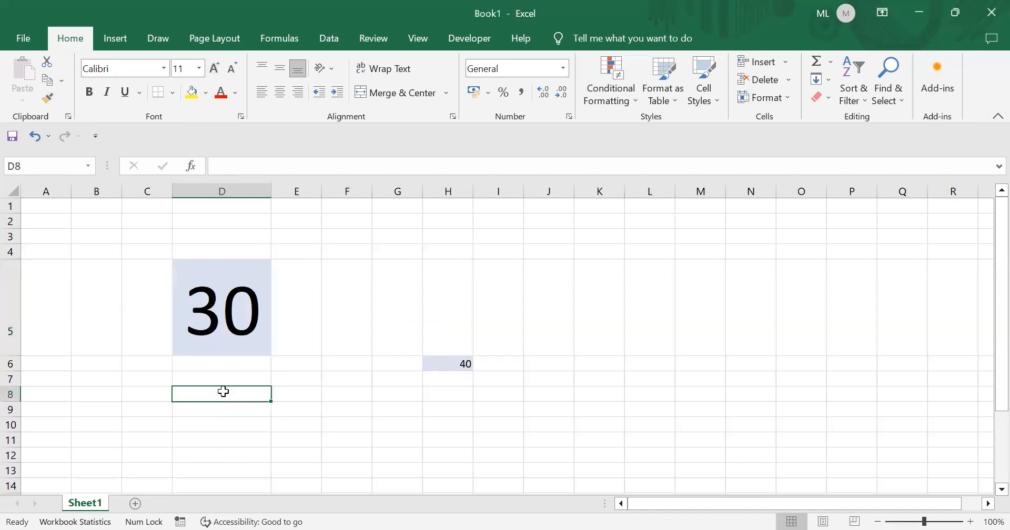
# Copy D5's enlarged formatting onto H6 with Format Painter and autofit the width of column H.
pyautogui.click(221, 334)
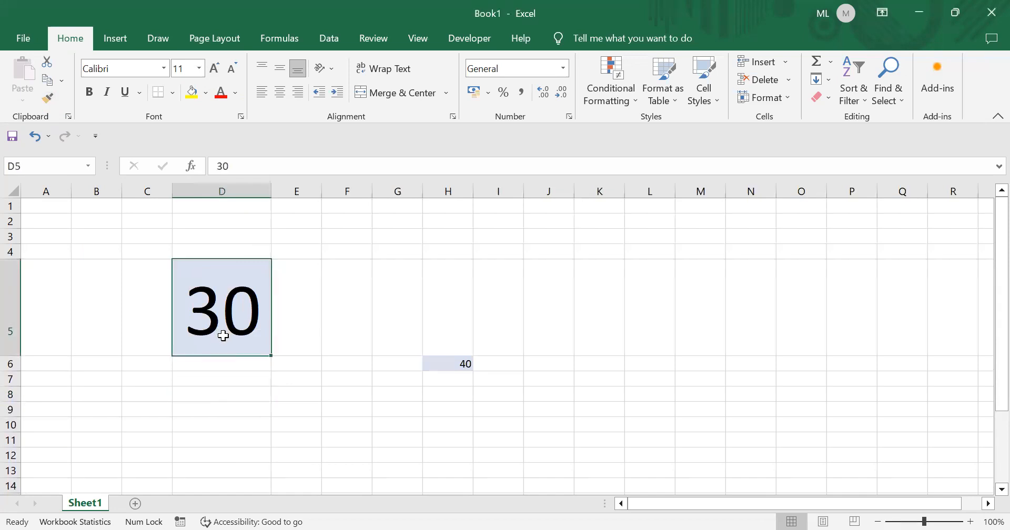
pyautogui.click(47, 99)
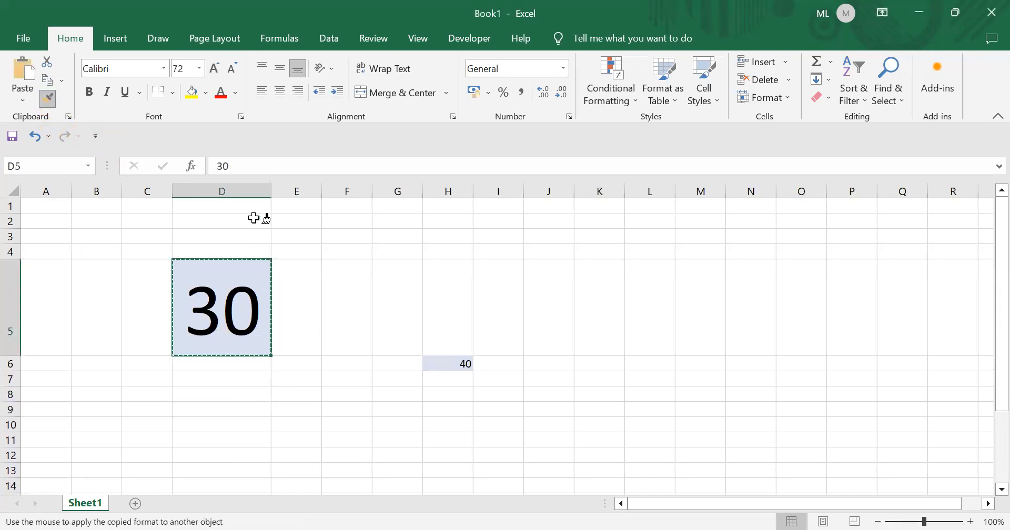
pyautogui.click(453, 361)
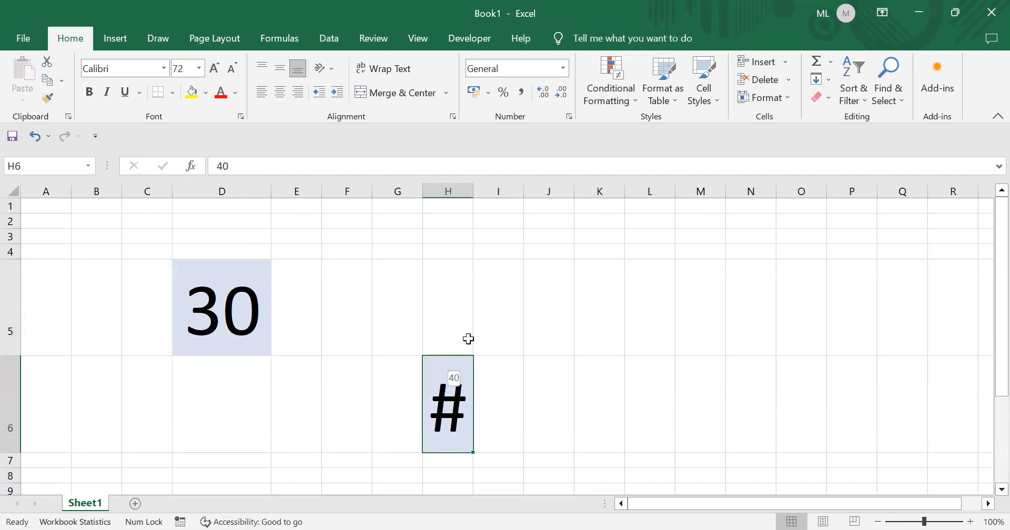
pyautogui.doubleClick(473, 184)
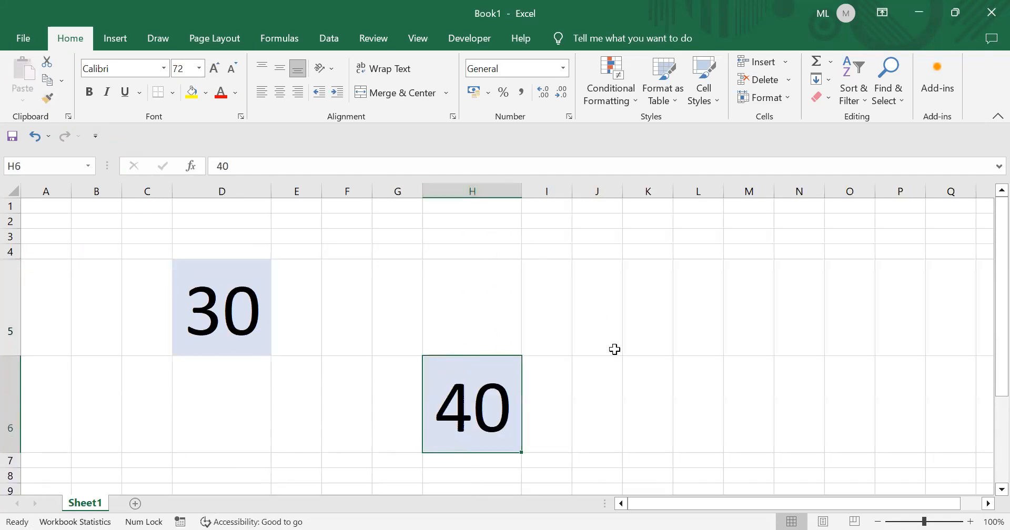
pyautogui.click(605, 439)
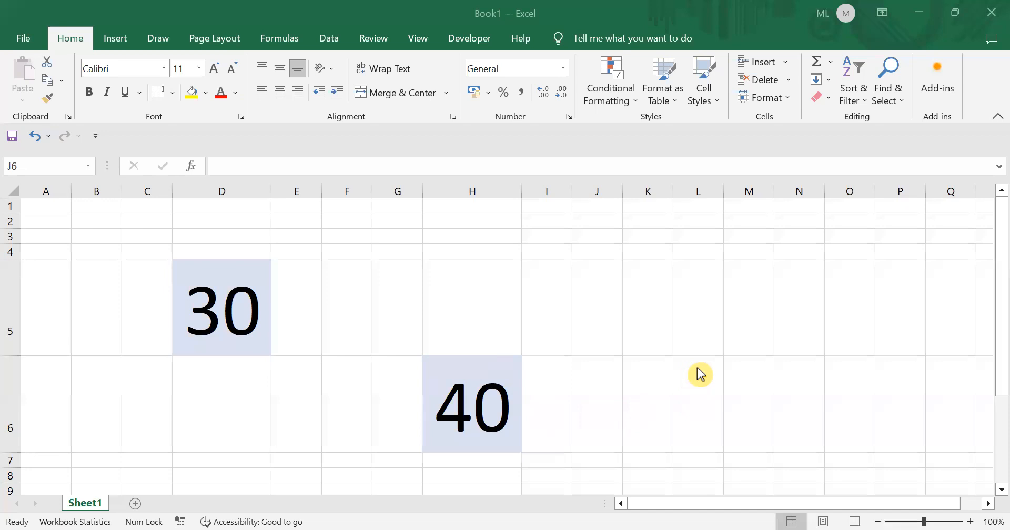
# Enter 50, 60 and 70 in cells L5, M5 and N5.
pyautogui.click(695, 306)
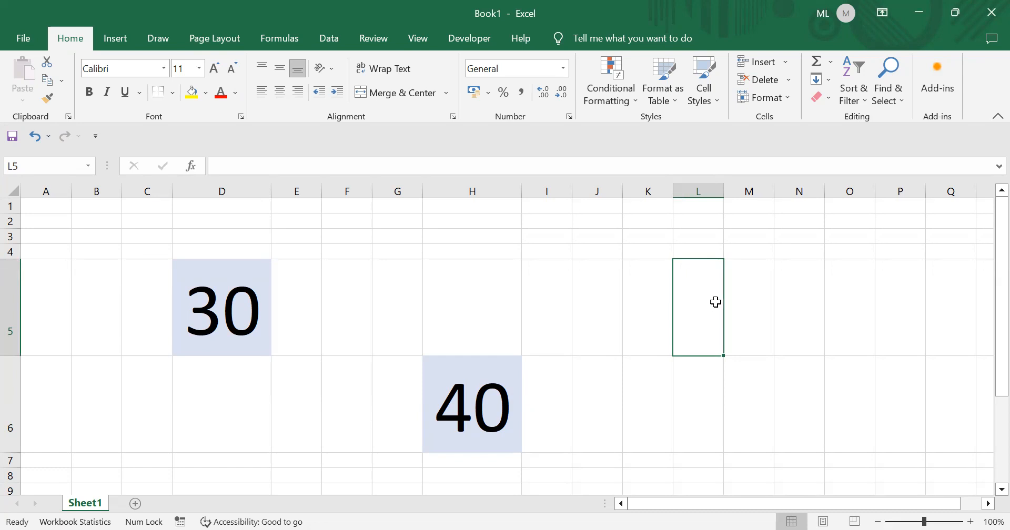
pyautogui.write('50')
pyautogui.press('Tab')
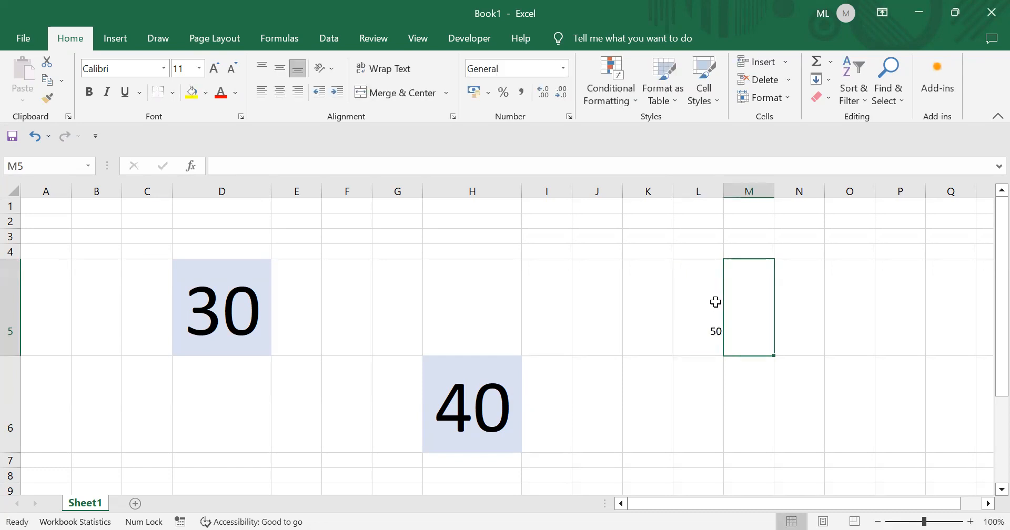
pyautogui.write('60')
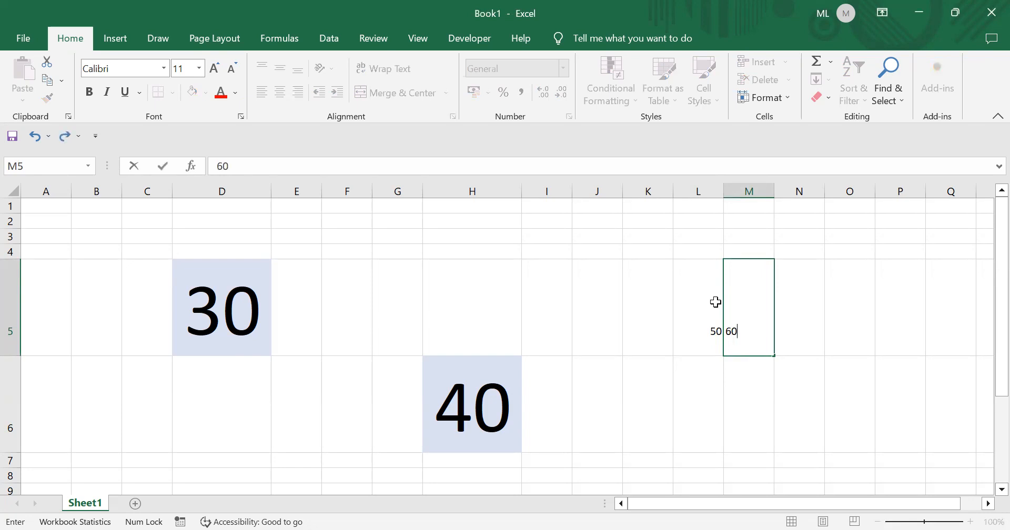
pyautogui.press('Tab')
pyautogui.write('7')
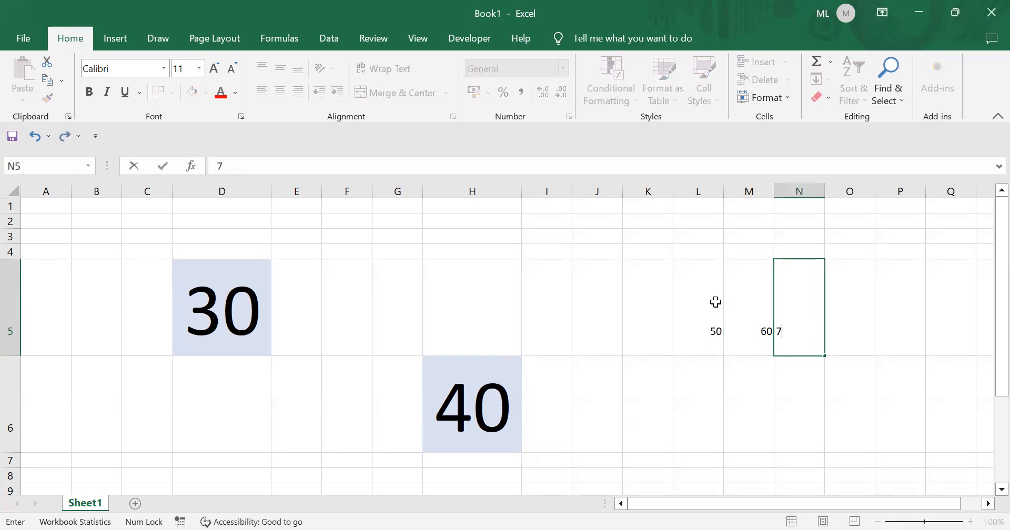
pyautogui.click(687, 406)
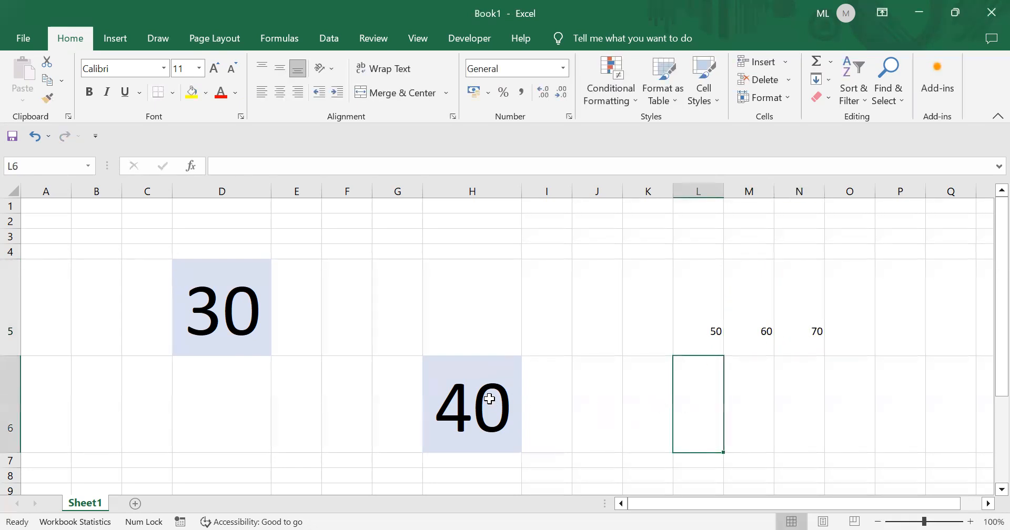
# Copy H6's formatting onto L5 with Format Painter and try to extend it to M5 and N5 by multi-selecting them.
pyautogui.click(484, 382)
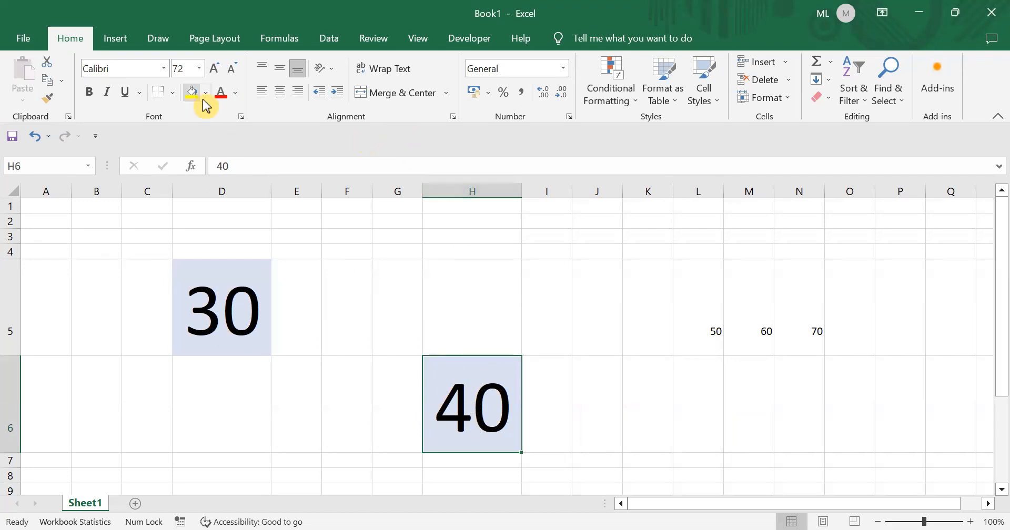
pyautogui.click(47, 101)
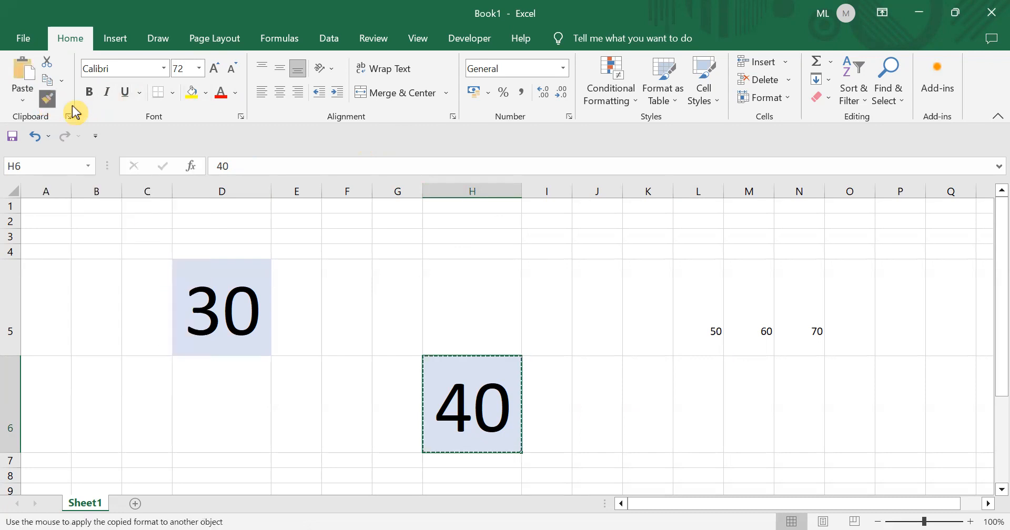
pyautogui.click(706, 327)
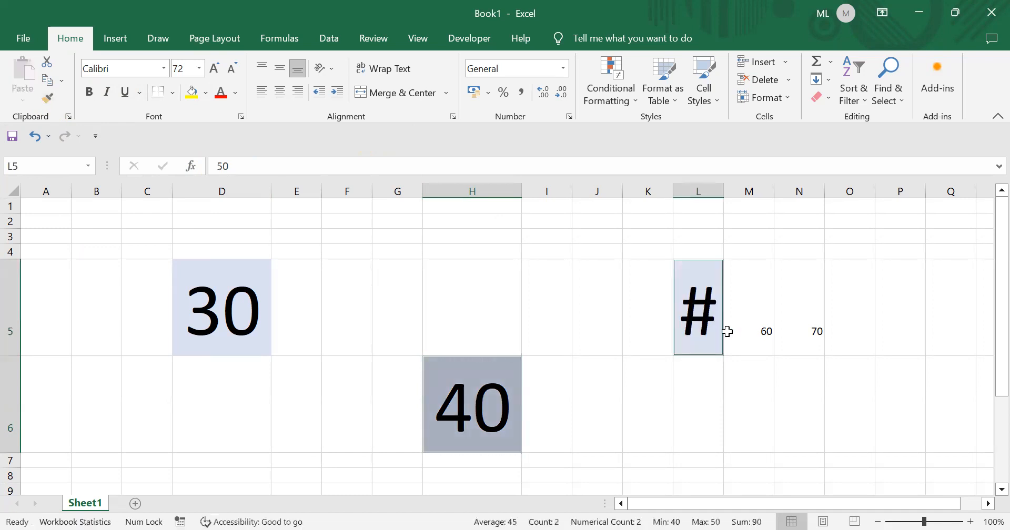
pyautogui.keyDown('ctrl'); pyautogui.click(764, 331); pyautogui.keyUp('ctrl')
pyautogui.keyDown('ctrl'); pyautogui.click(820, 334); pyautogui.keyUp('ctrl')
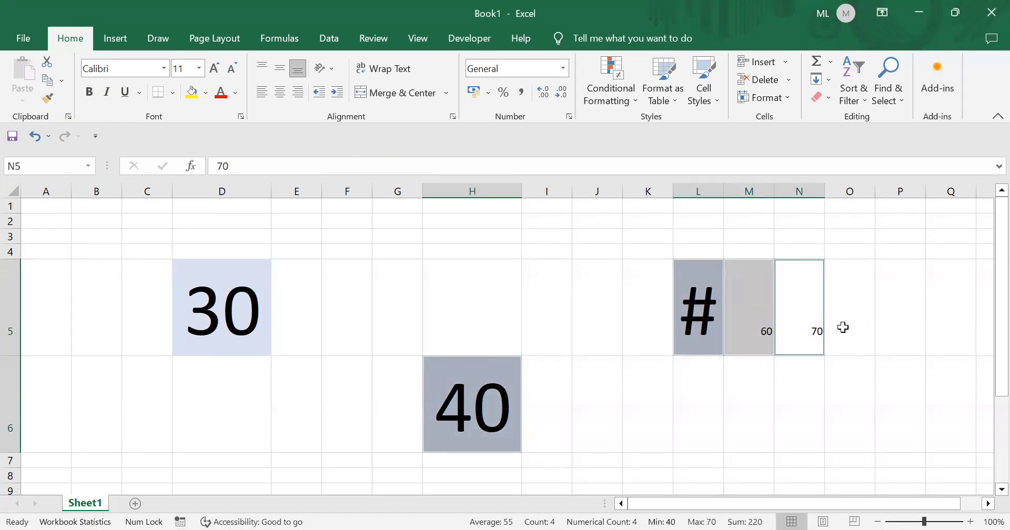
pyautogui.click(914, 296)
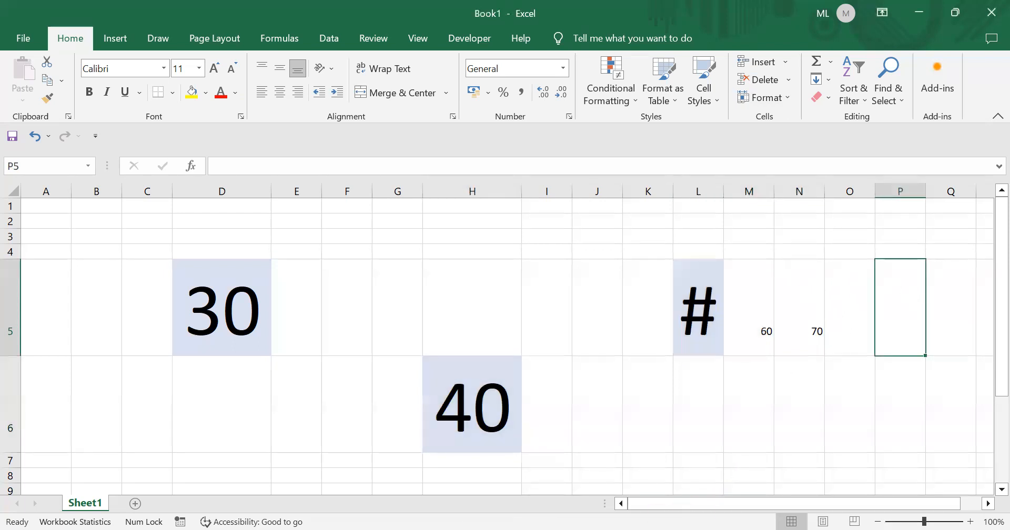
# Try to copy the formatting of empty cell P5 onto N5 with Format Painter.
pyautogui.hotkey('alt', 'F11')
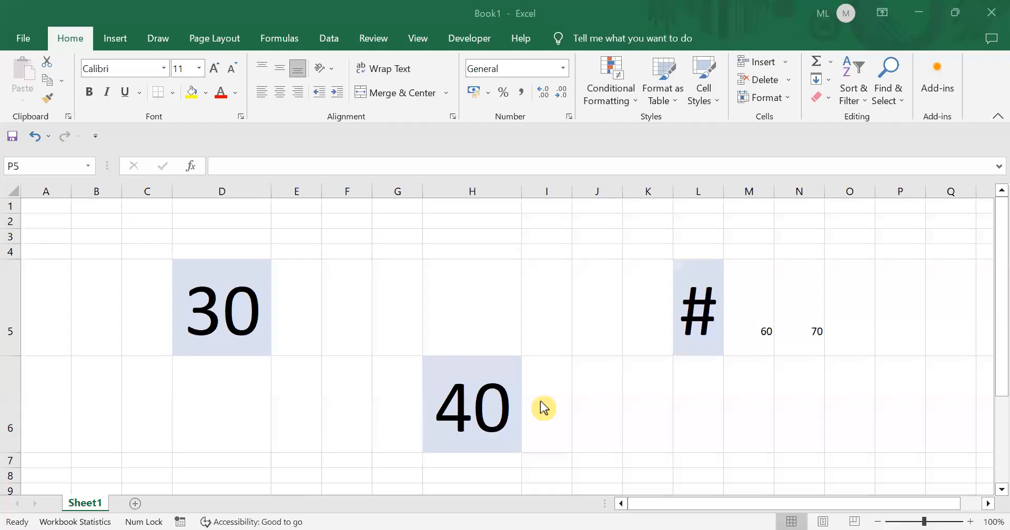
pyautogui.click(48, 100)
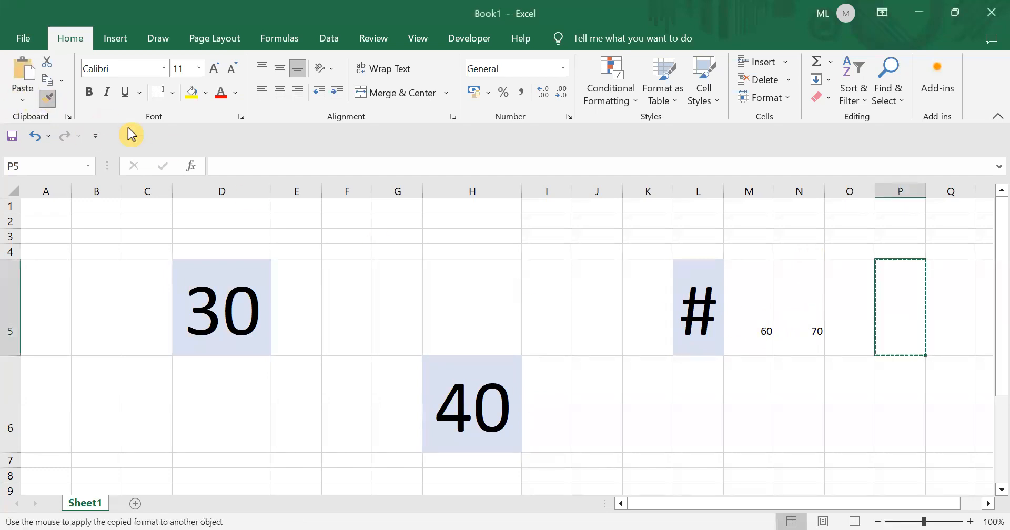
pyautogui.click(794, 321)
# Try to copy M5's formatting onto M6, N5, O6 and N6 with Format Painter kept active, and turn it off.
pyautogui.click(756, 326)
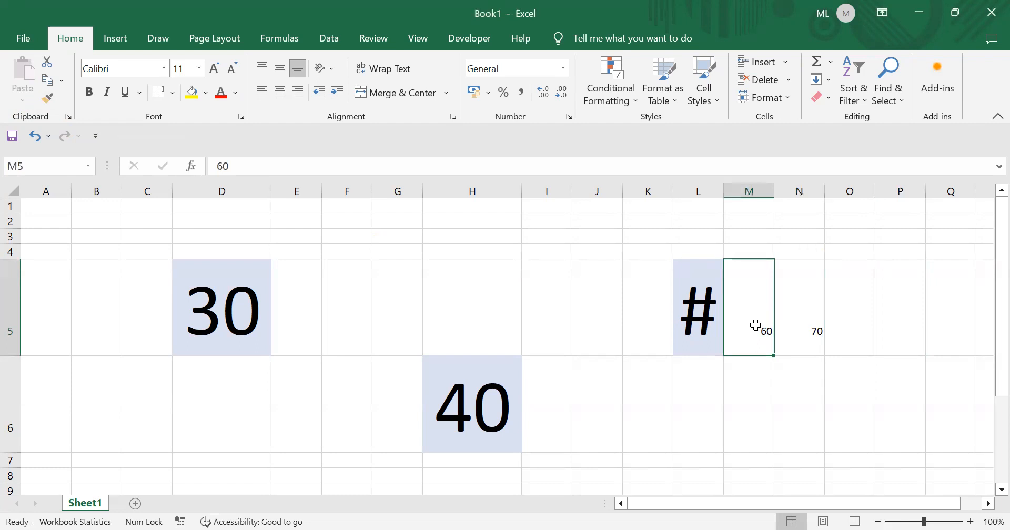
pyautogui.click(49, 100)
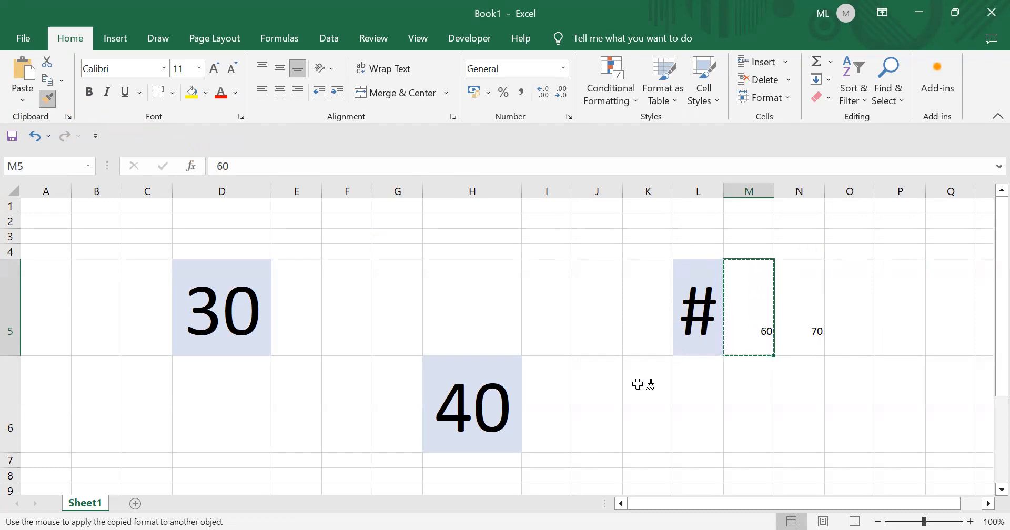
pyautogui.click(760, 410)
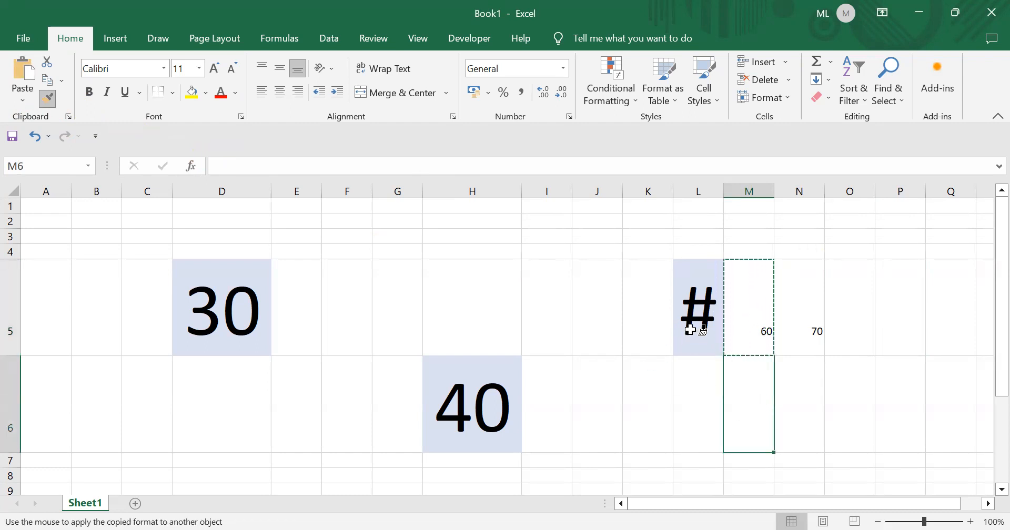
pyautogui.click(813, 332)
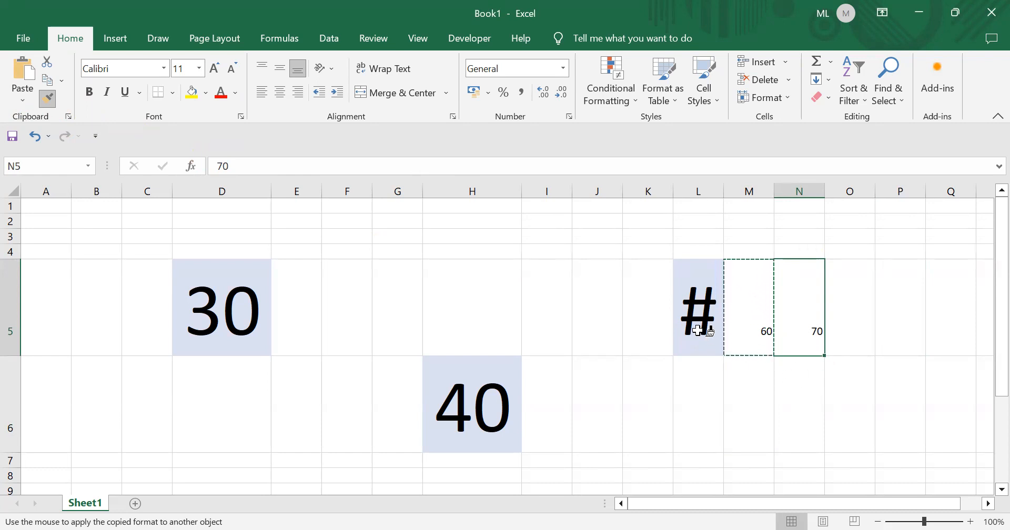
pyautogui.click(834, 403)
pyautogui.click(812, 405)
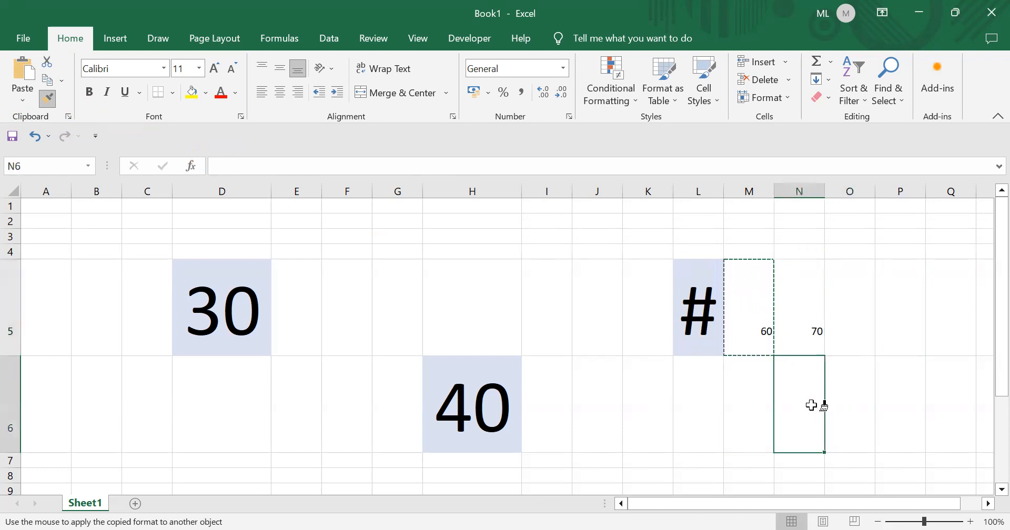
pyautogui.click(815, 375)
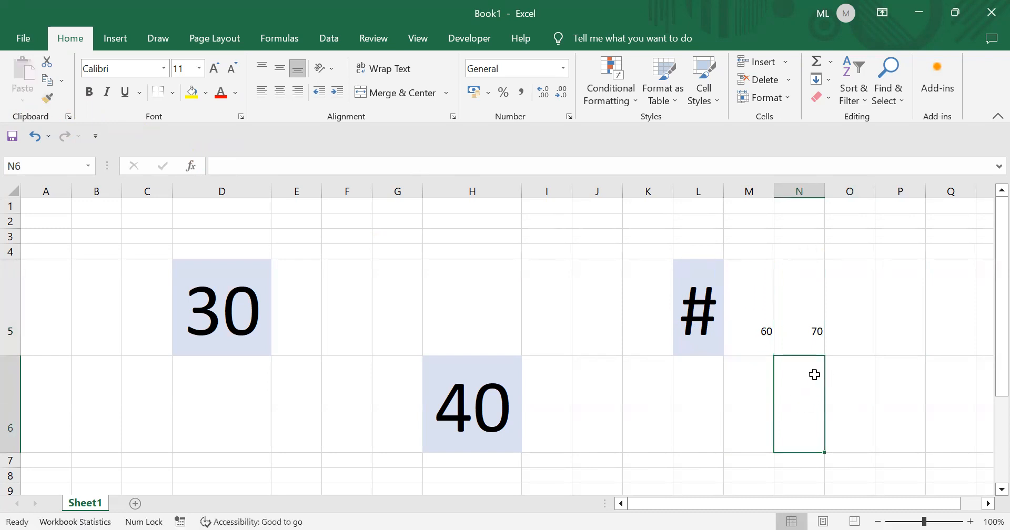
# Copy L5's formatting onto M5 and N5 with Format Painter kept active for repeated use.
pyautogui.click(699, 311)
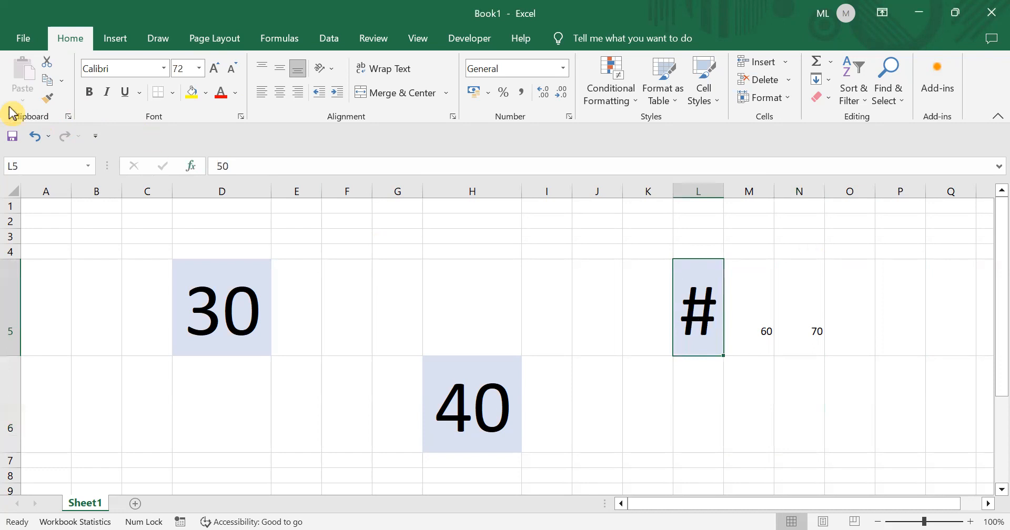
pyautogui.click(47, 98)
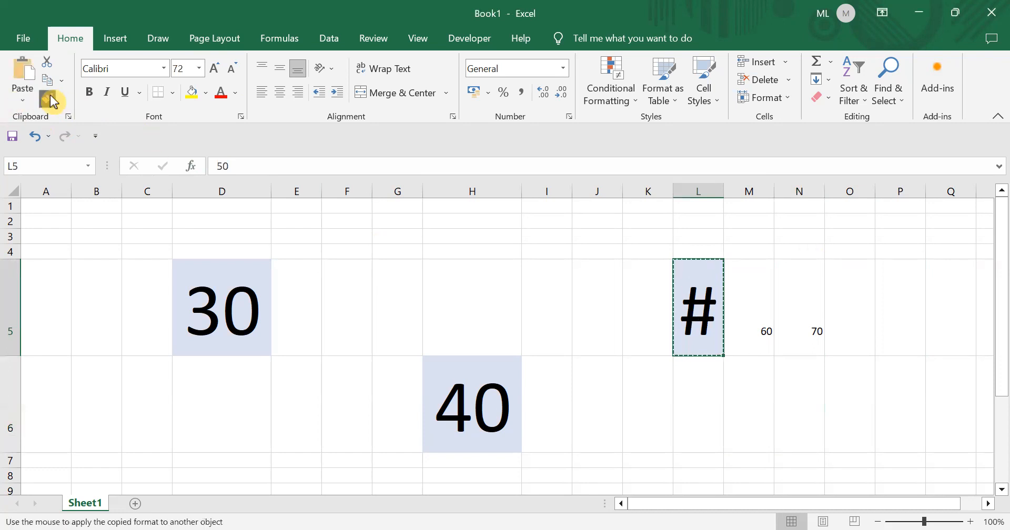
pyautogui.click(766, 331)
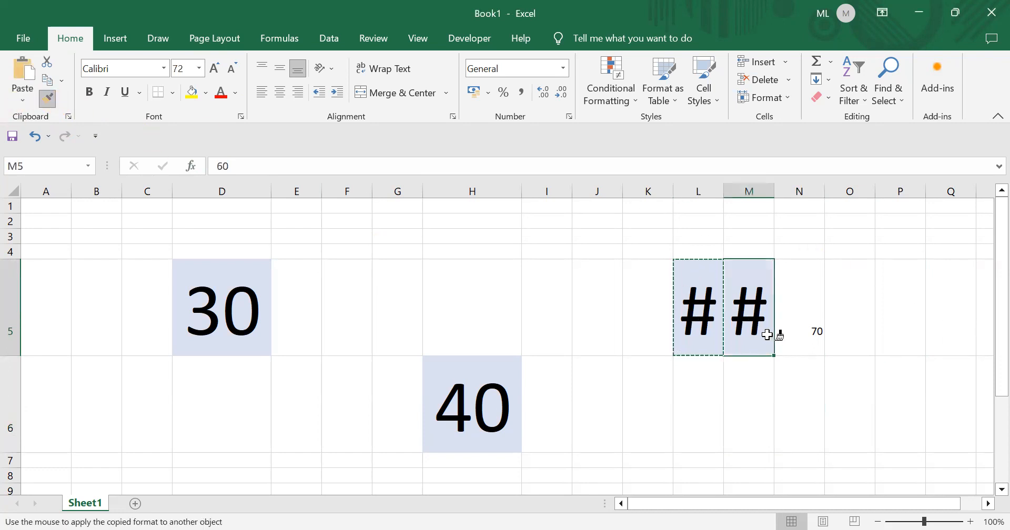
pyautogui.click(795, 336)
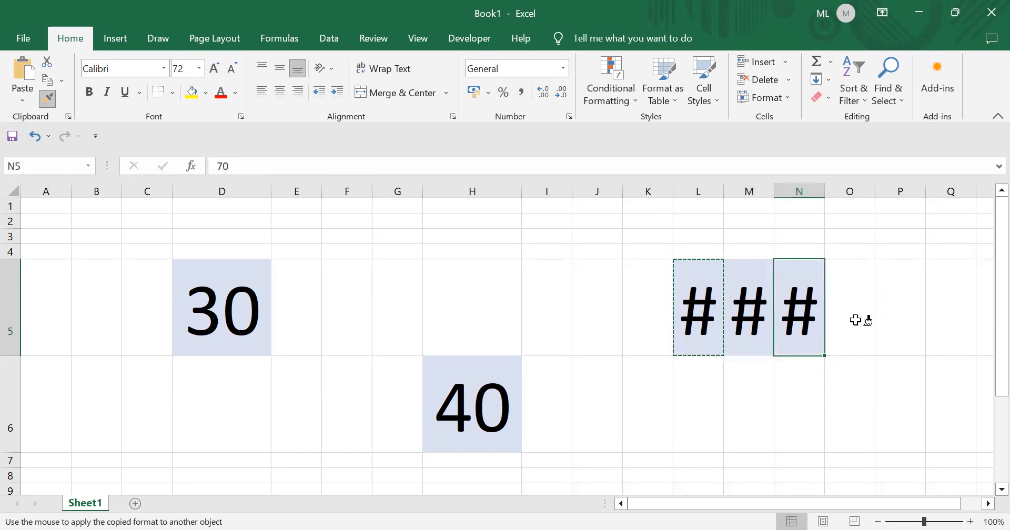
# Autofit the widths of columns N, M and L to their enlarged numbers.
pyautogui.doubleClick(822, 188)
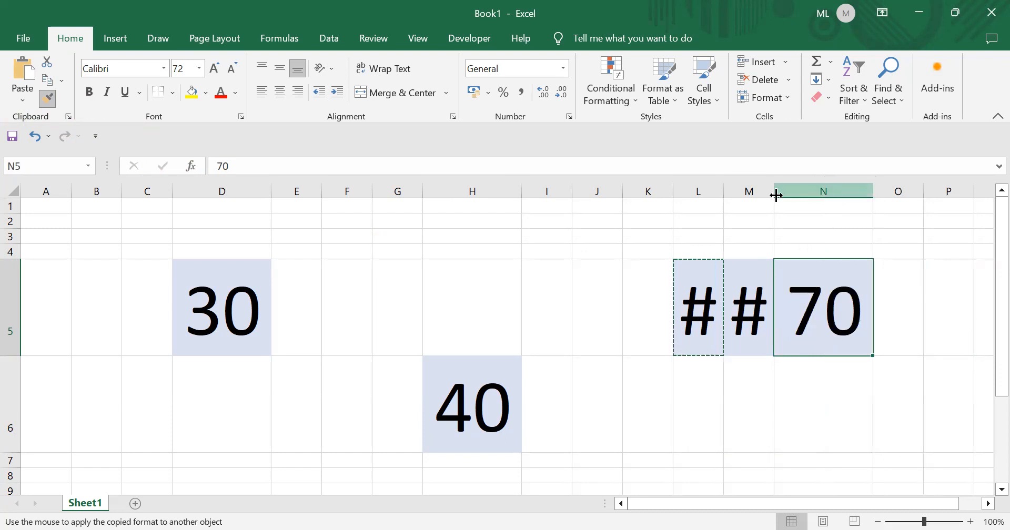
pyautogui.doubleClick(775, 190)
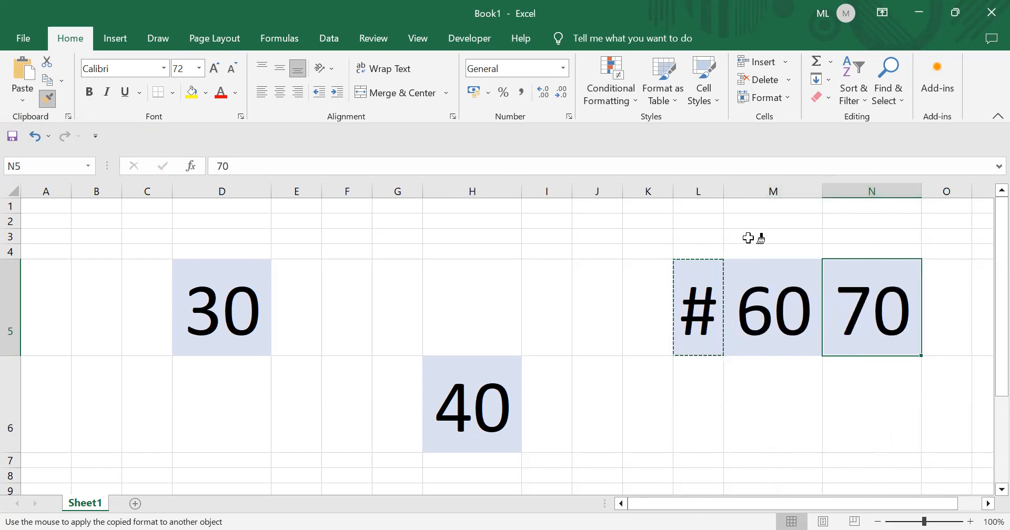
pyautogui.doubleClick(730, 192)
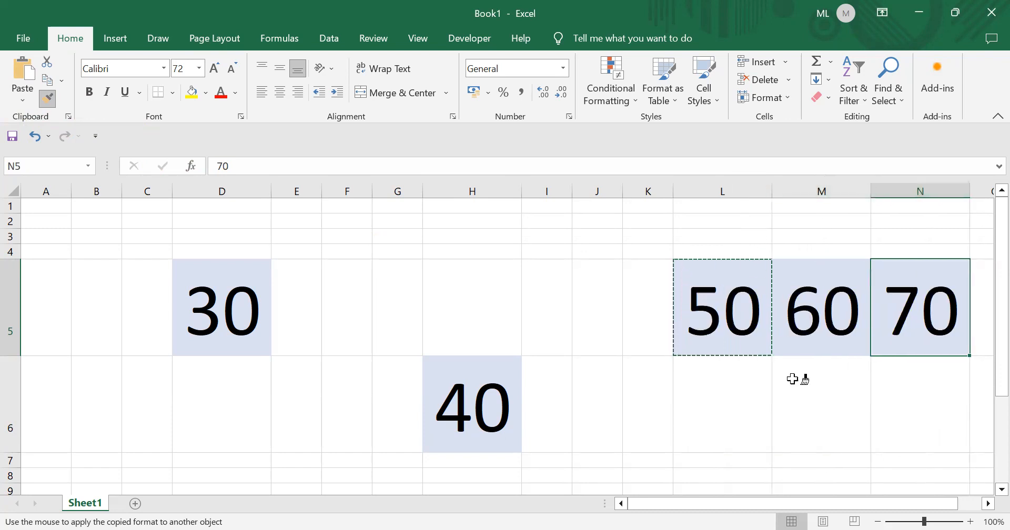
# Apply the copied L5 formatting to empty cell M6 as well, and turn Format Painter off.
pyautogui.click(798, 444)
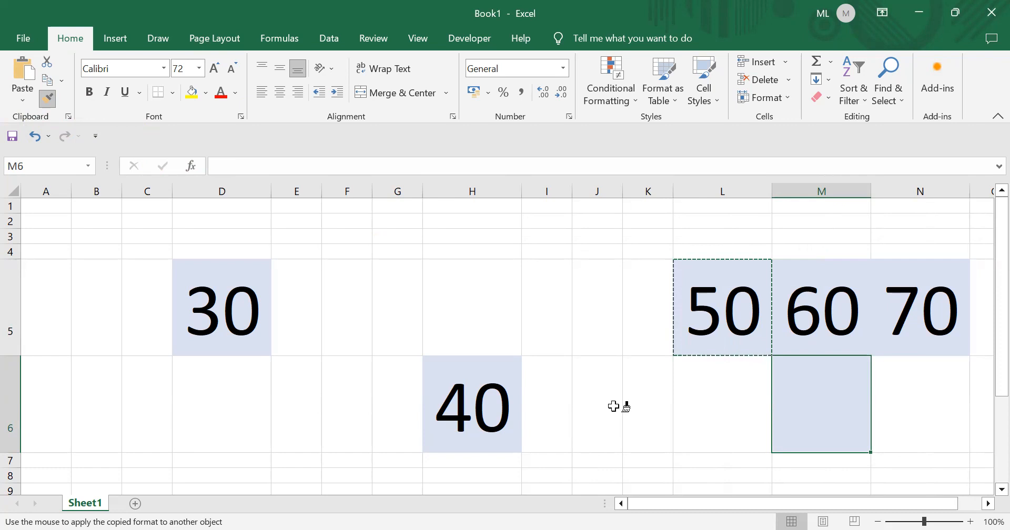
pyautogui.press('Escape')
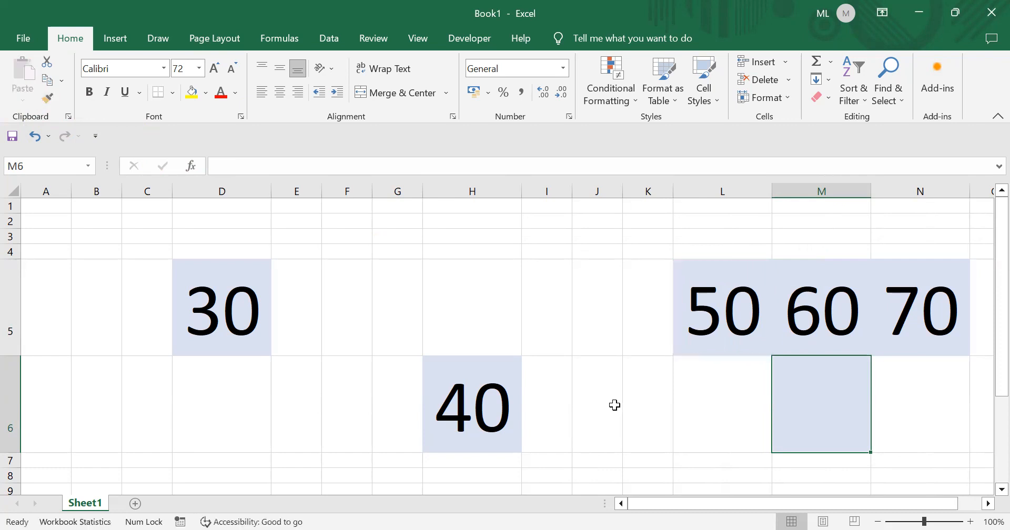
pyautogui.click(608, 385)
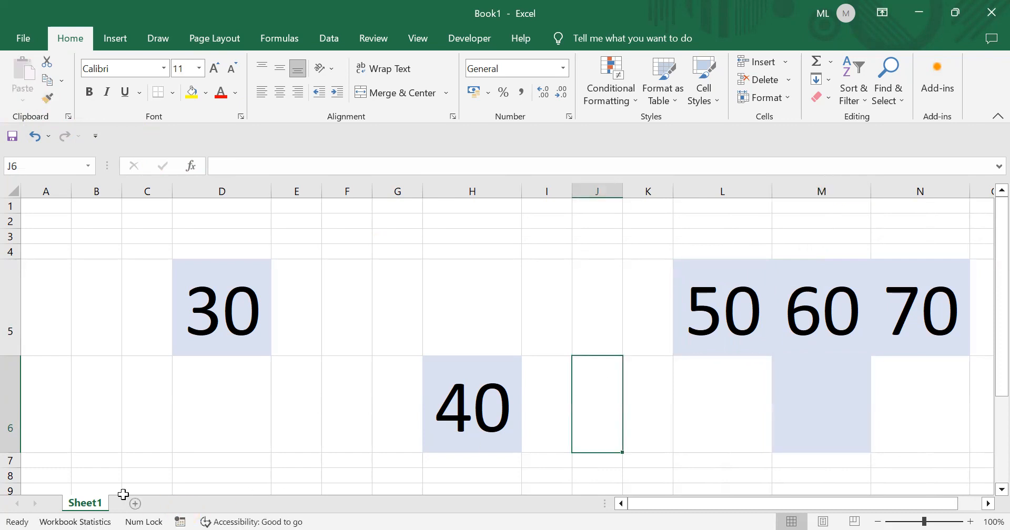
# Add a new worksheet and enter 53 in its cell D8.
pyautogui.click(136, 505)
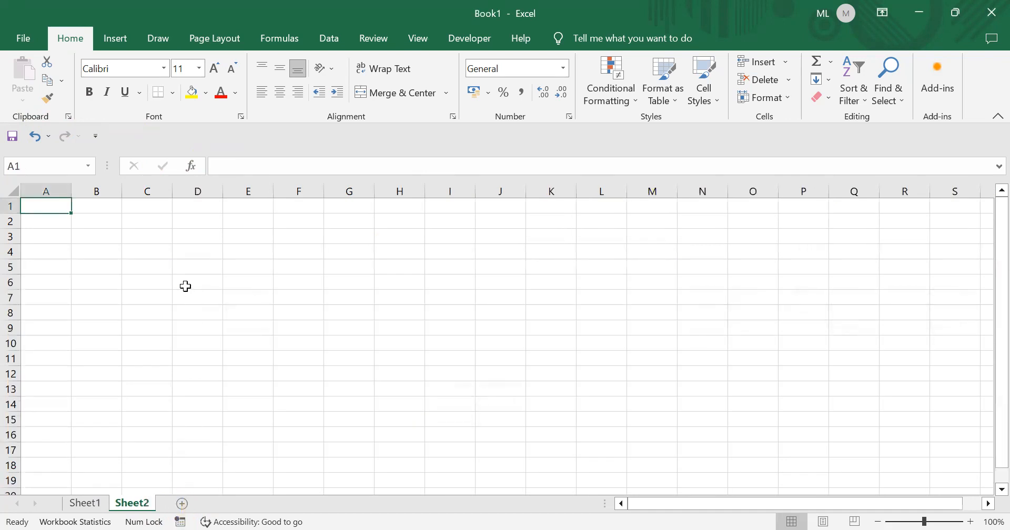
pyautogui.click(185, 284)
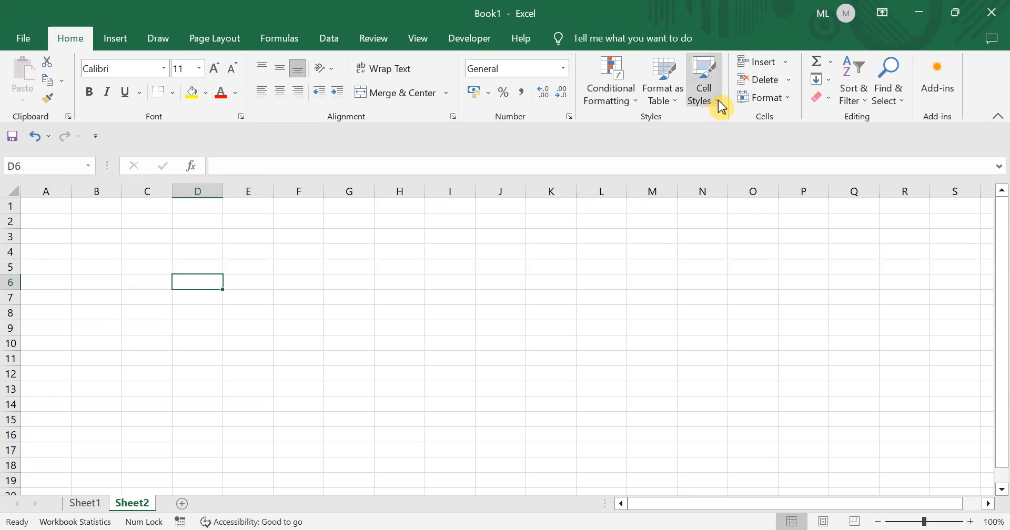
pyautogui.click(217, 313)
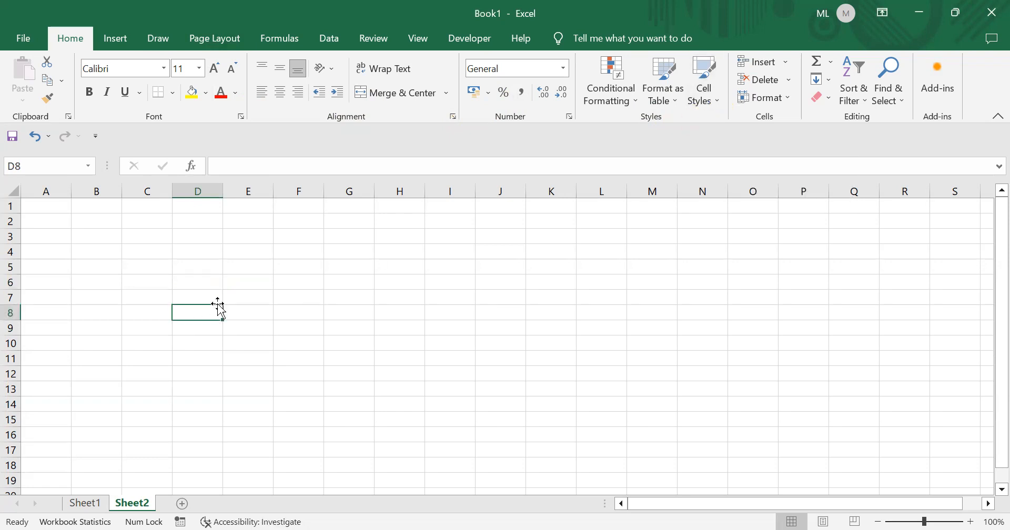
pyautogui.write('5')
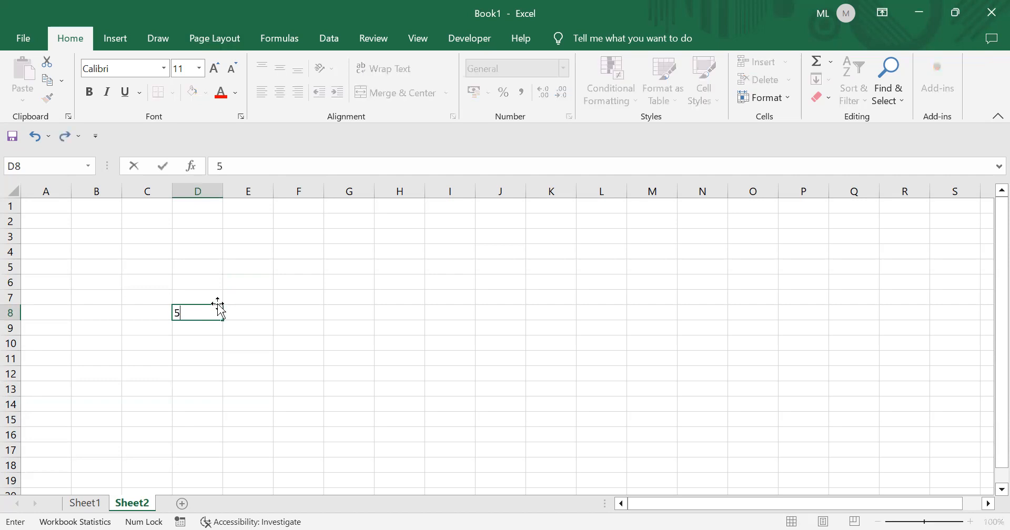
pyautogui.write('3')
pyautogui.press('Return')
pyautogui.click(212, 313)
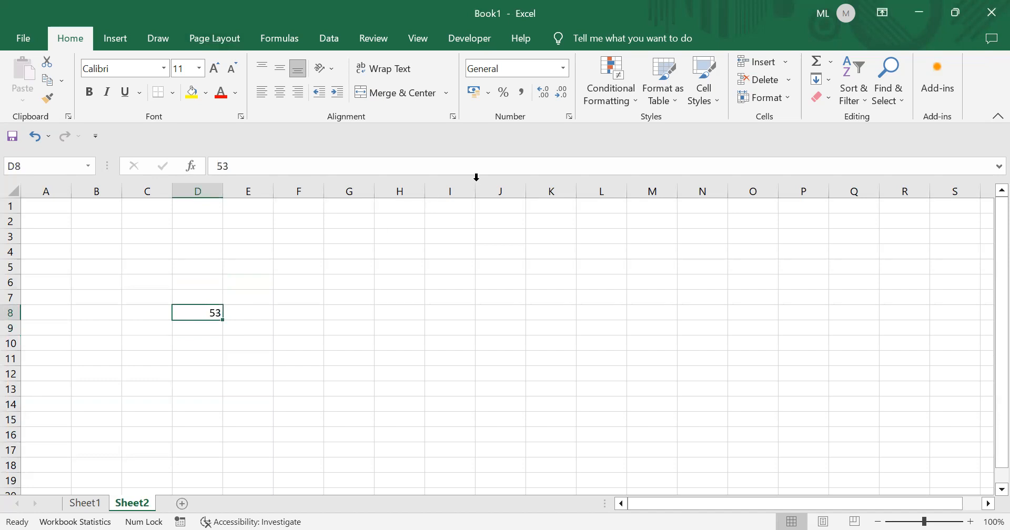
# Try the Accent6 cell style on D8, and replace it with the 40% - Accent2 style.
pyautogui.click(719, 105)
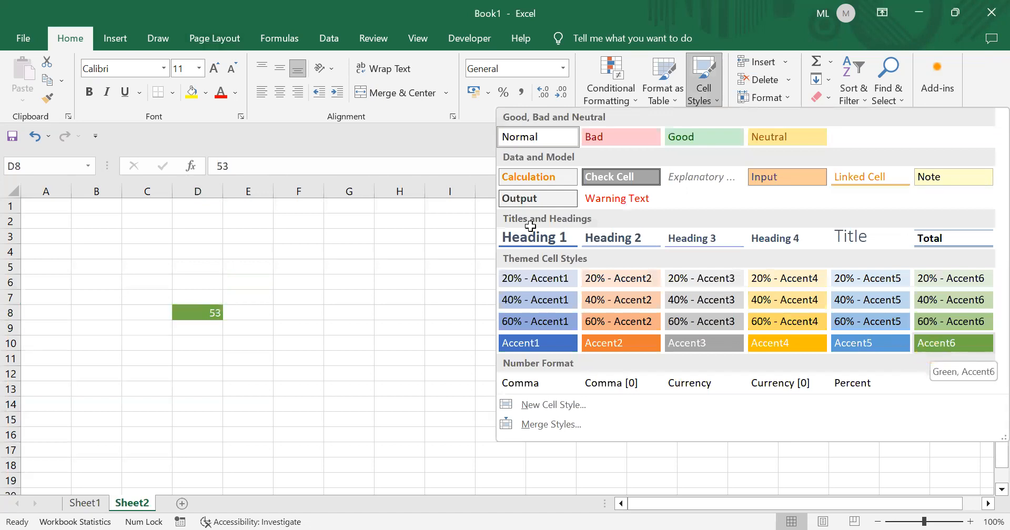
pyautogui.click(928, 344)
pyautogui.click(712, 98)
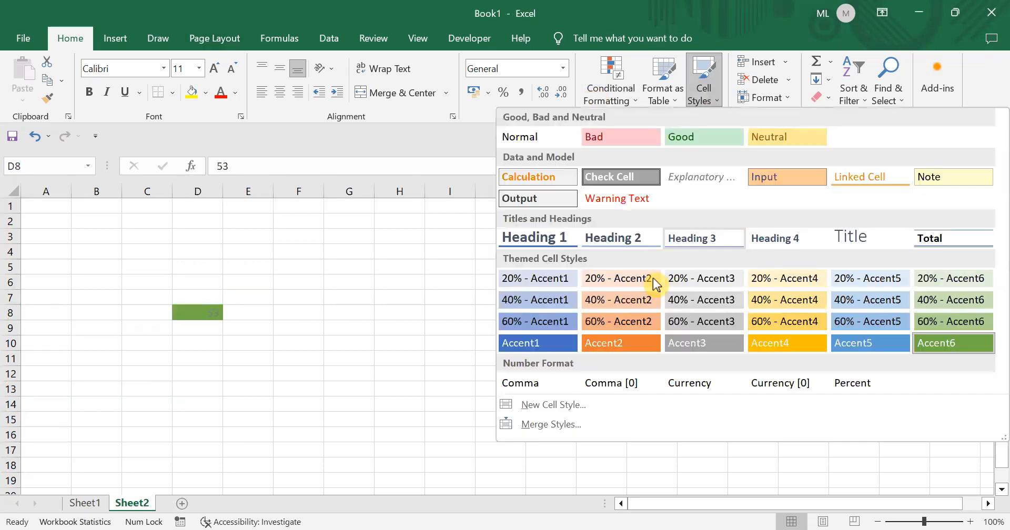
pyautogui.click(625, 299)
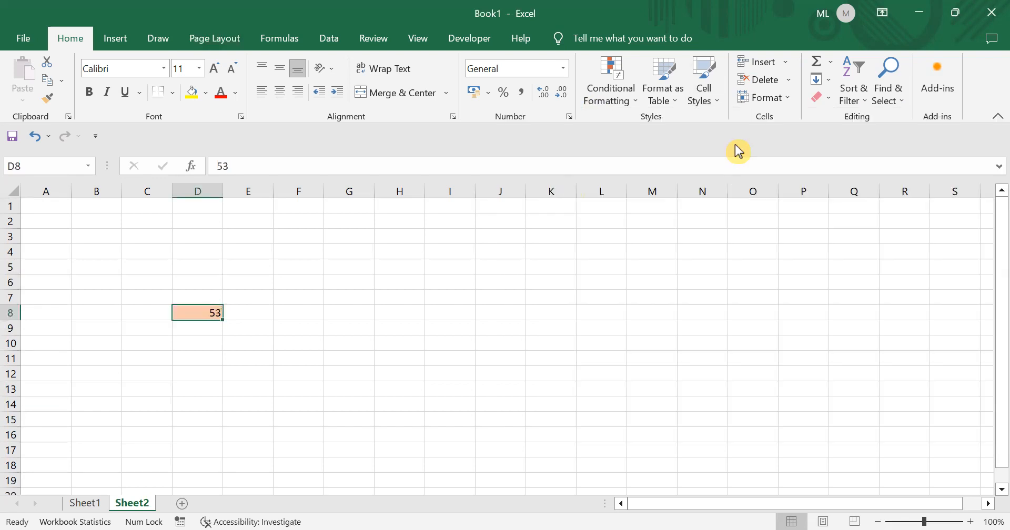
# Create a custom cell style from D8's formatting under the name Style 1.
pyautogui.click(718, 101)
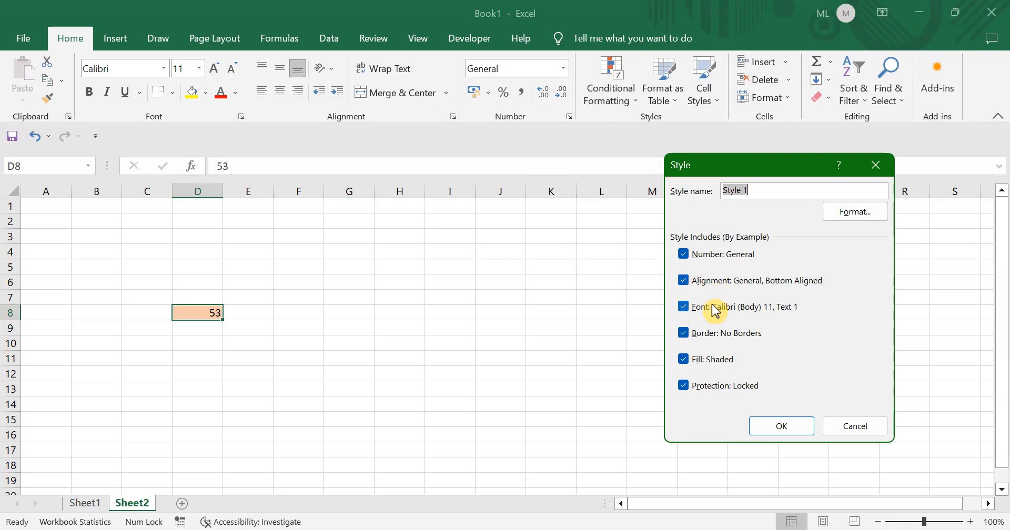
pyautogui.click(683, 332)
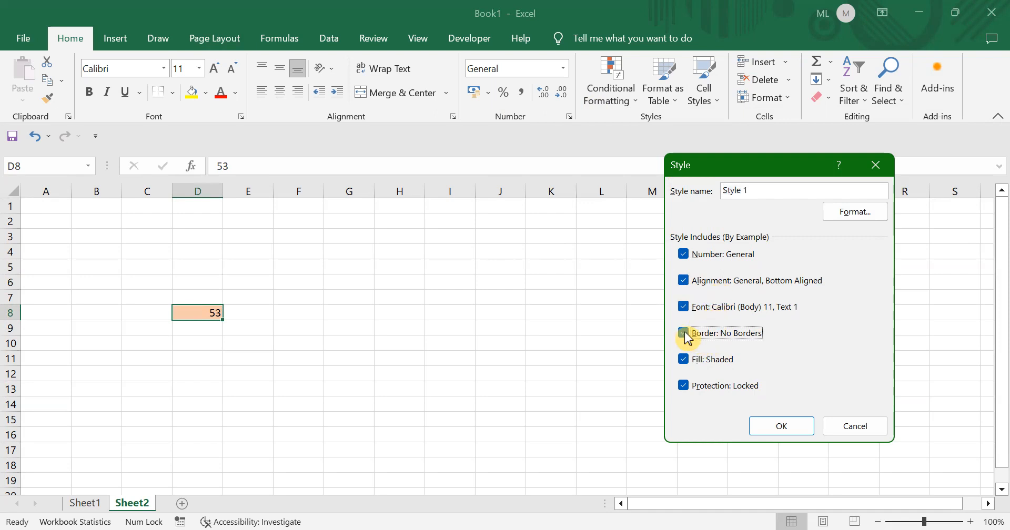
pyautogui.click(778, 428)
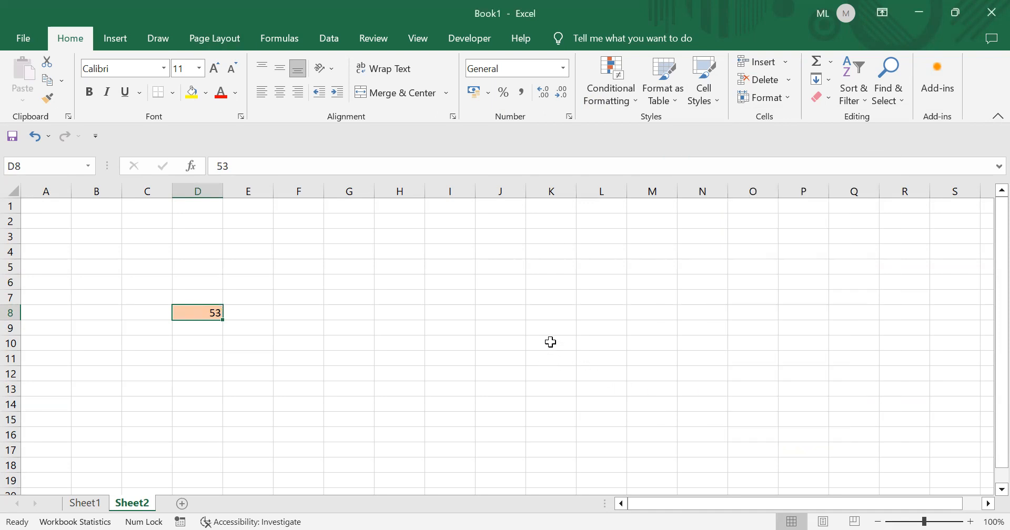
# Create a second custom cell style from D8's formatting, named "ml naruto".
pyautogui.click(714, 100)
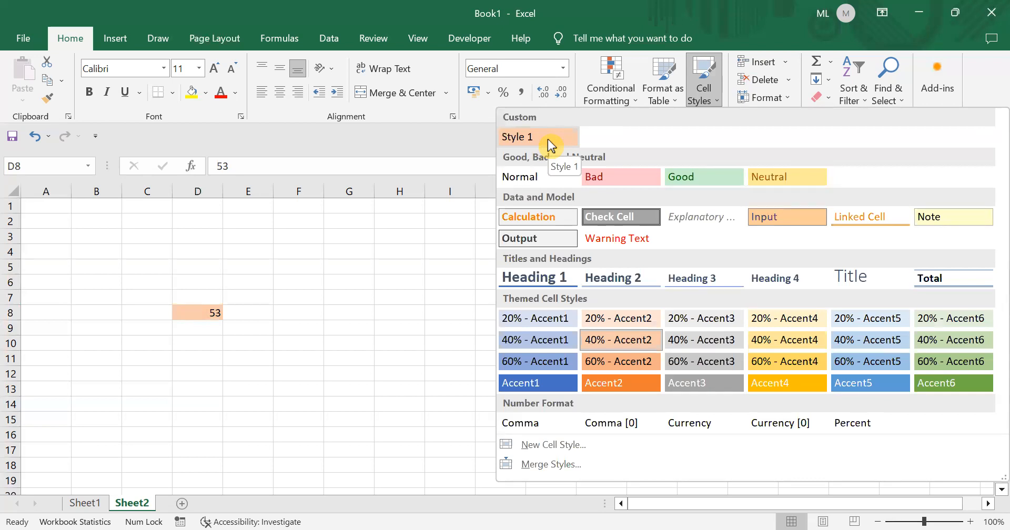
pyautogui.click(563, 445)
pyautogui.press('BackSpace')
pyautogui.write('ml naruto')
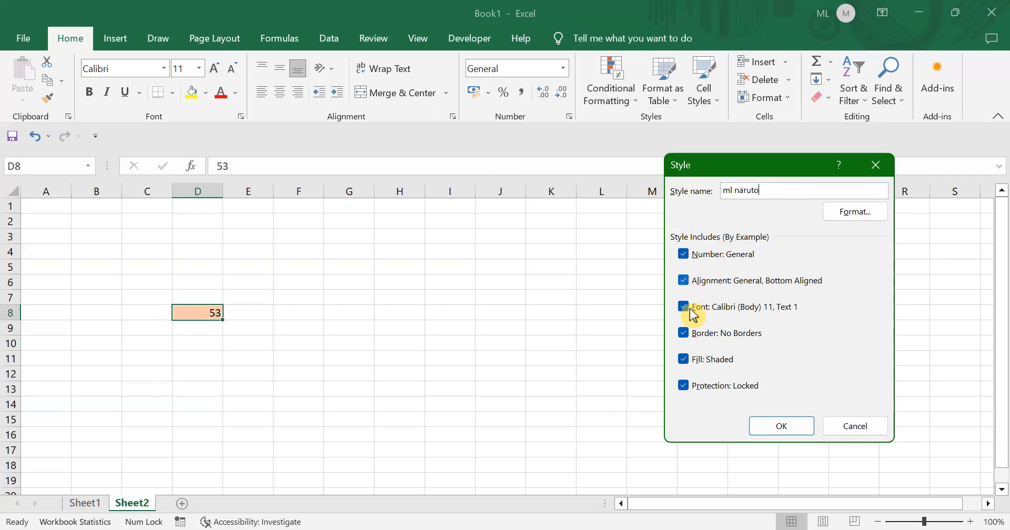
pyautogui.click(695, 334)
pyautogui.click(785, 423)
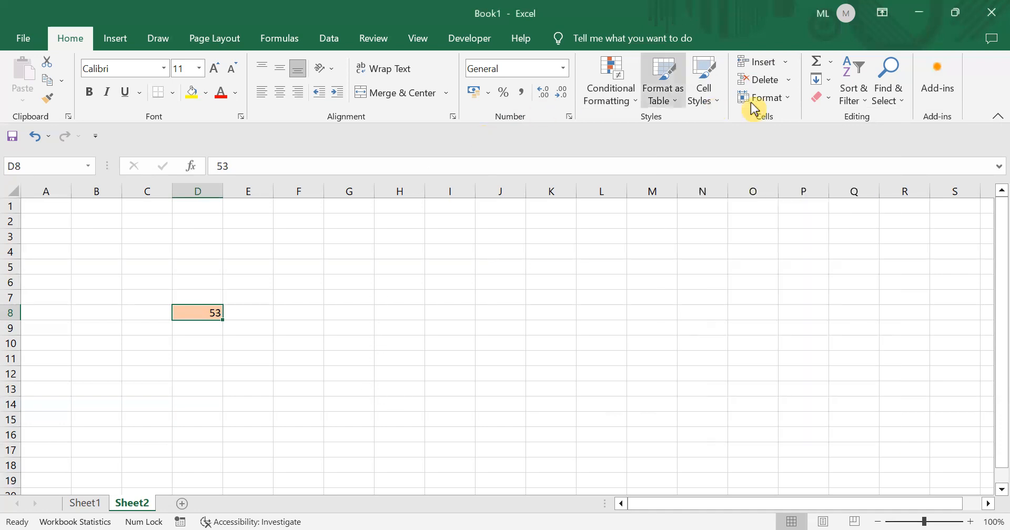
# Enter 50 in cell H9.
pyautogui.click(377, 328)
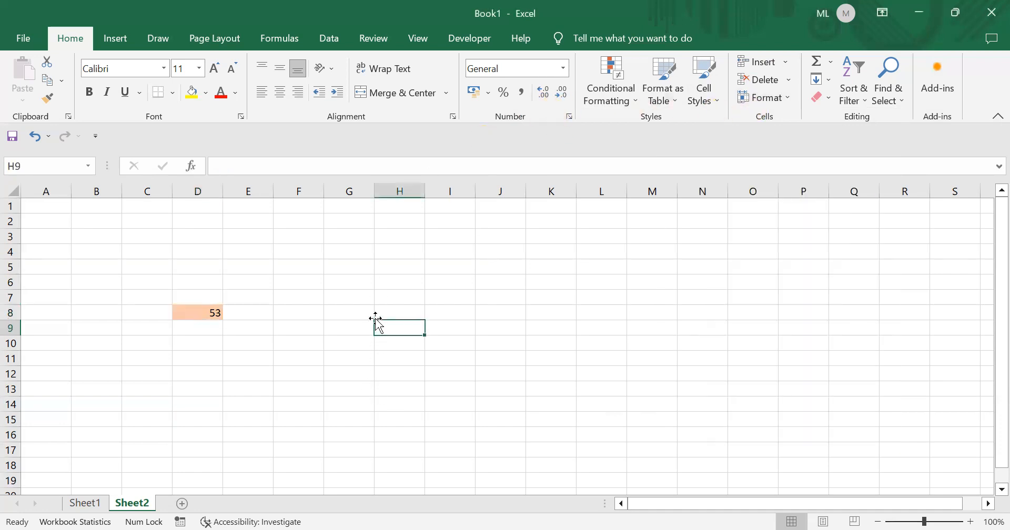
pyautogui.write('50')
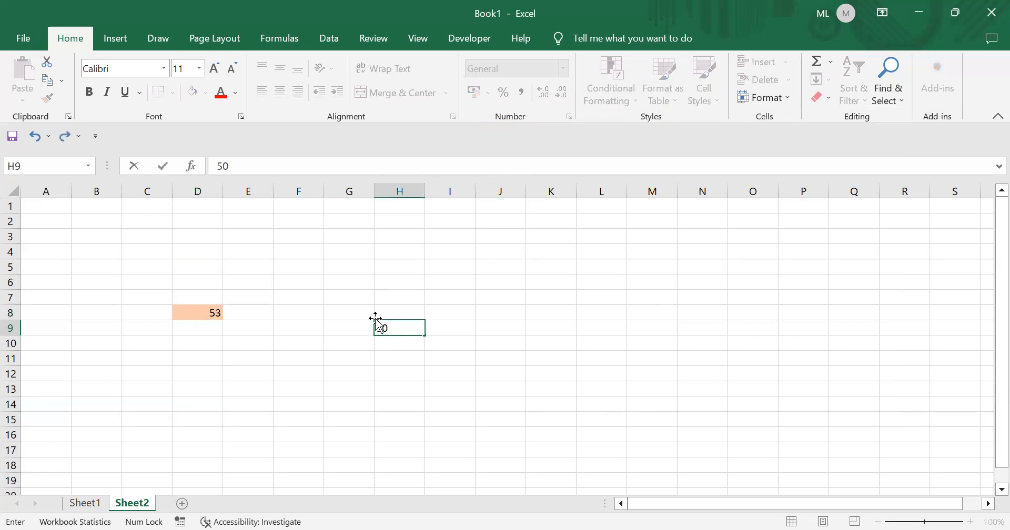
pyautogui.press('Return')
# Apply the custom "ml naruto" cell style to H9.
pyautogui.click(401, 330)
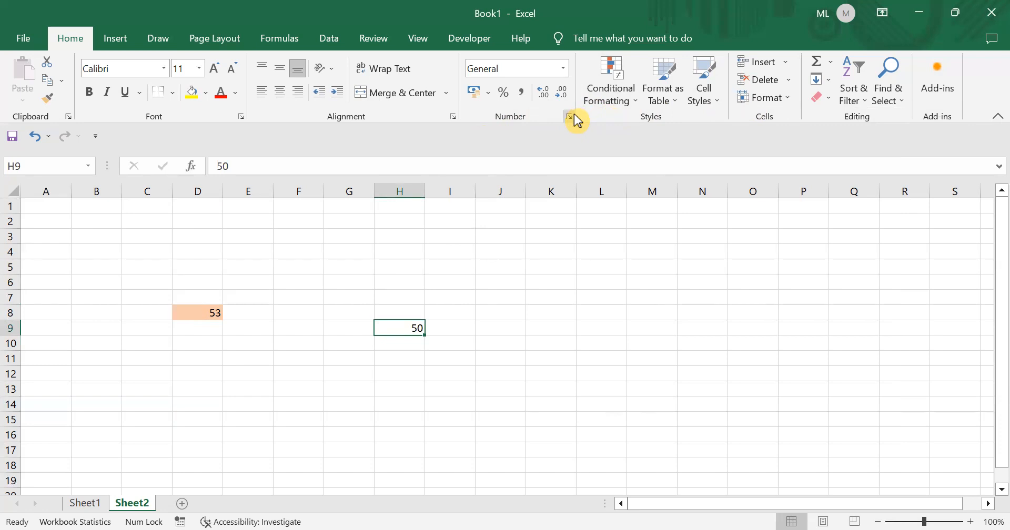
pyautogui.click(721, 103)
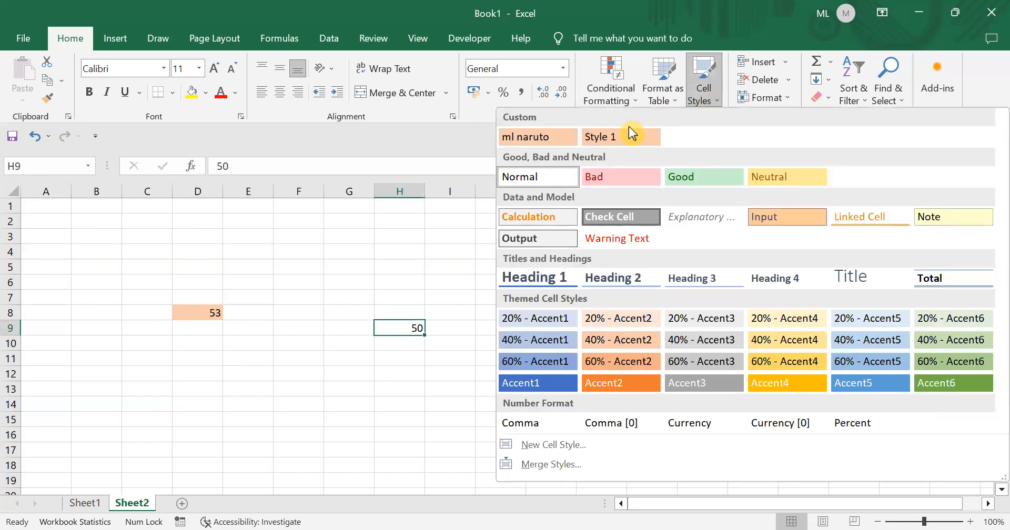
pyautogui.click(543, 136)
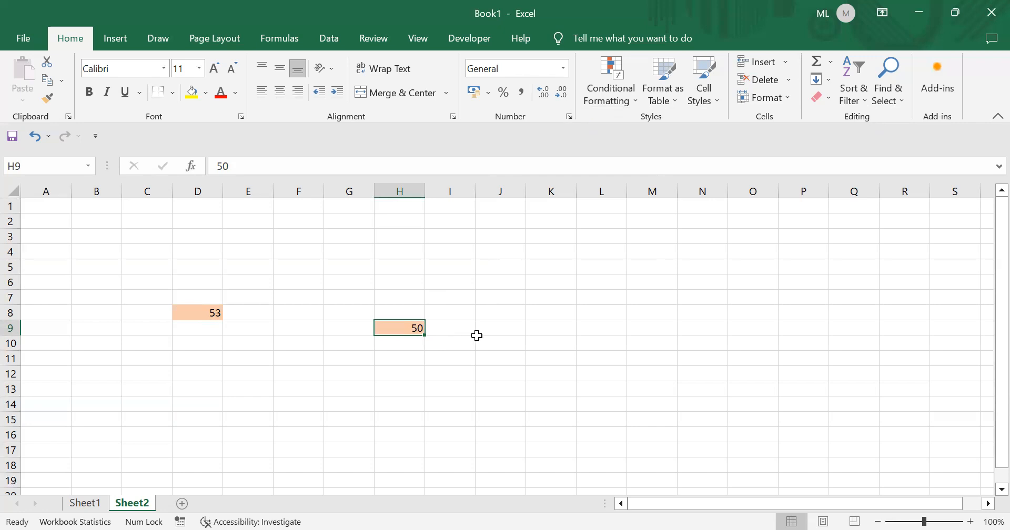
pyautogui.click(716, 105)
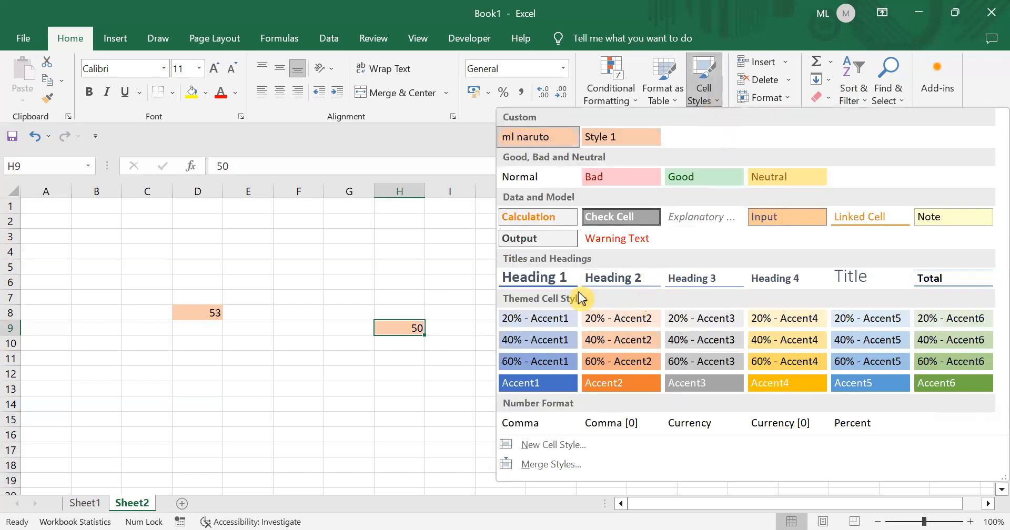
pyautogui.click(440, 264)
# Enter a long line of filler text beginning with "hlhl;j;l jkl;j;lkj;lkj;lk" in cell K9.
pyautogui.click(574, 329)
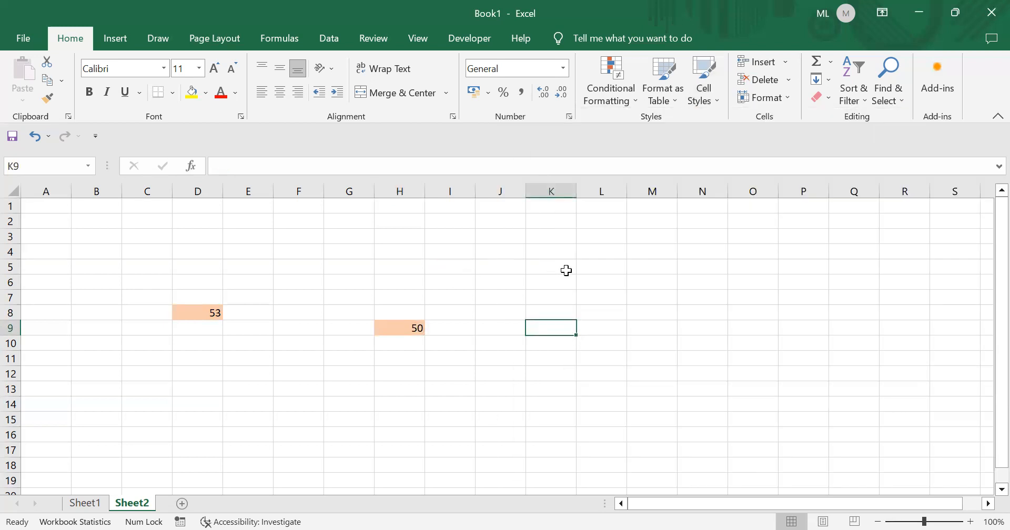
pyautogui.write('hlhl;j')
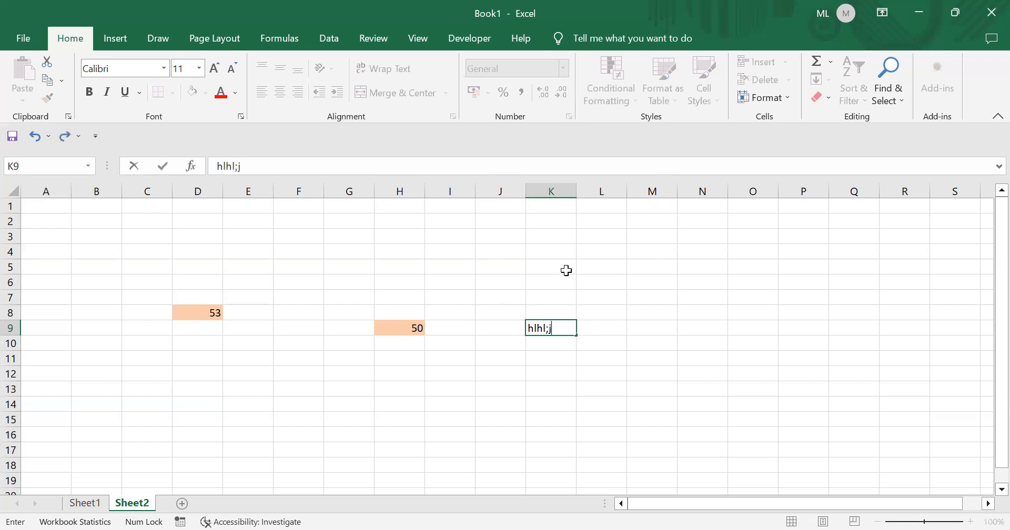
pyautogui.write(';l jkl;j;lkj;lkj;lk')
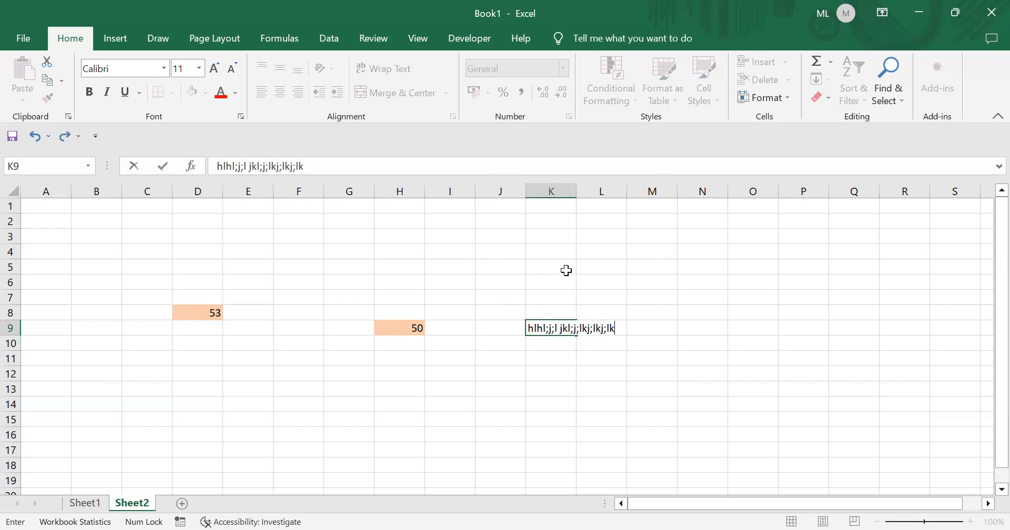
pyautogui.write(' gjhgjhgjhg  ghgjhghgjhgjh gjh gjhghghghgjhgjh ghgjhghgjhgghghg')
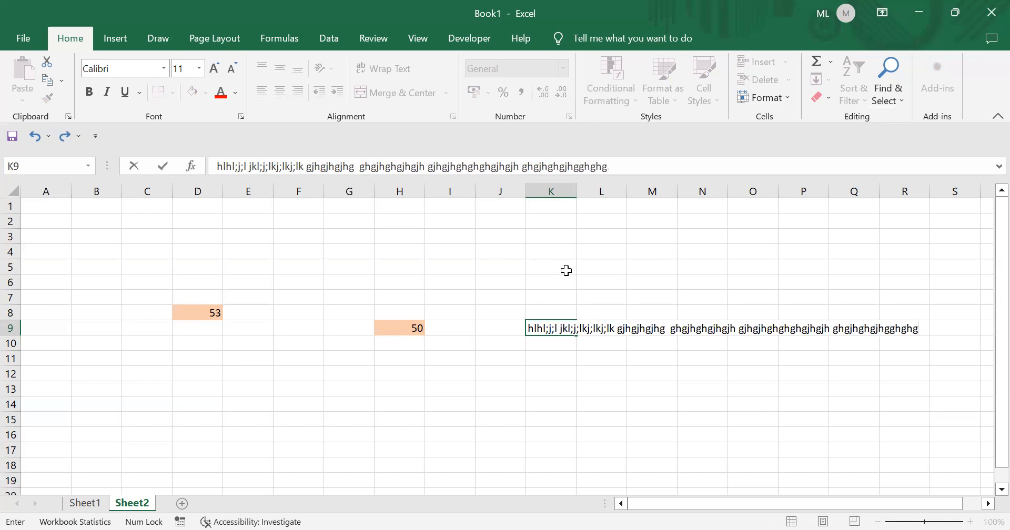
pyautogui.press('Return')
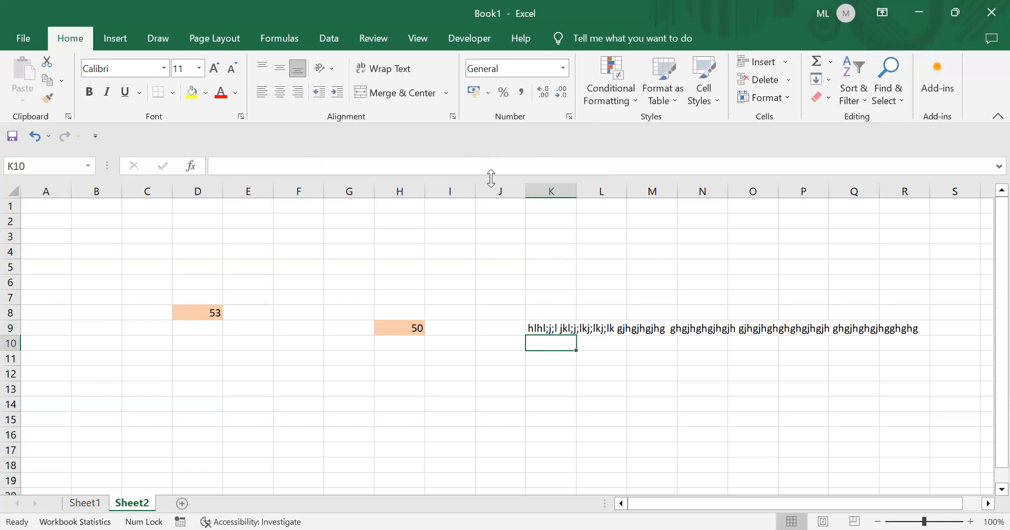
# Turn on text wrapping for the long filler text in cell K9.
pyautogui.click(550, 330)
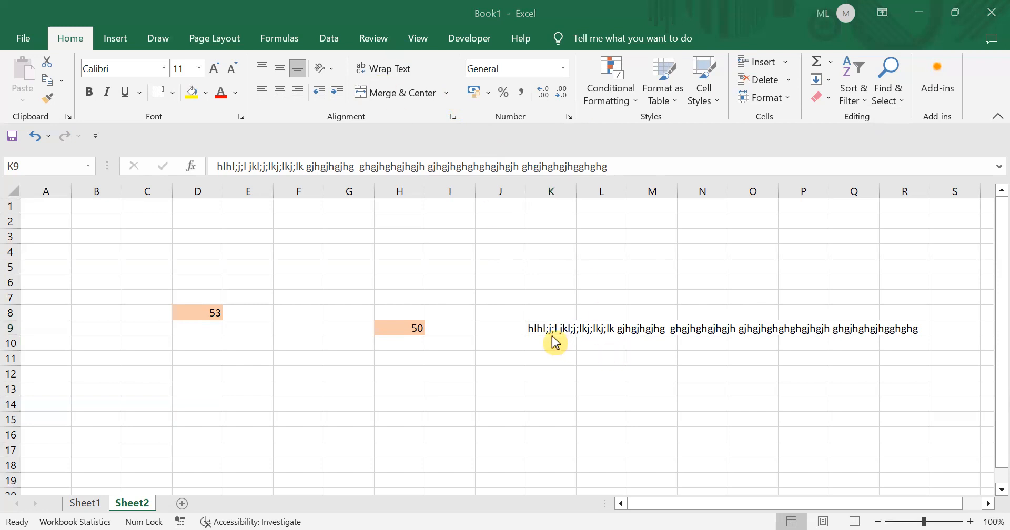
pyautogui.click(547, 329)
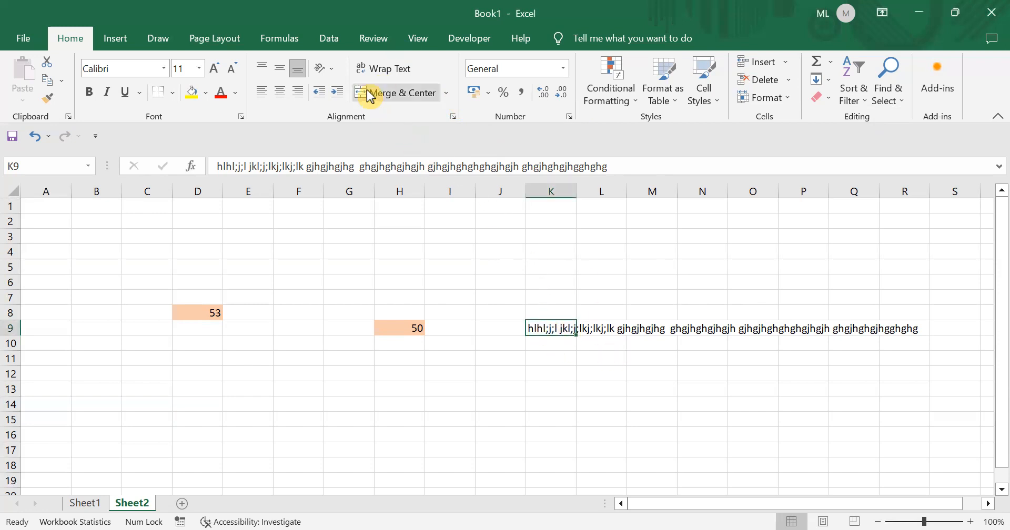
pyautogui.click(399, 74)
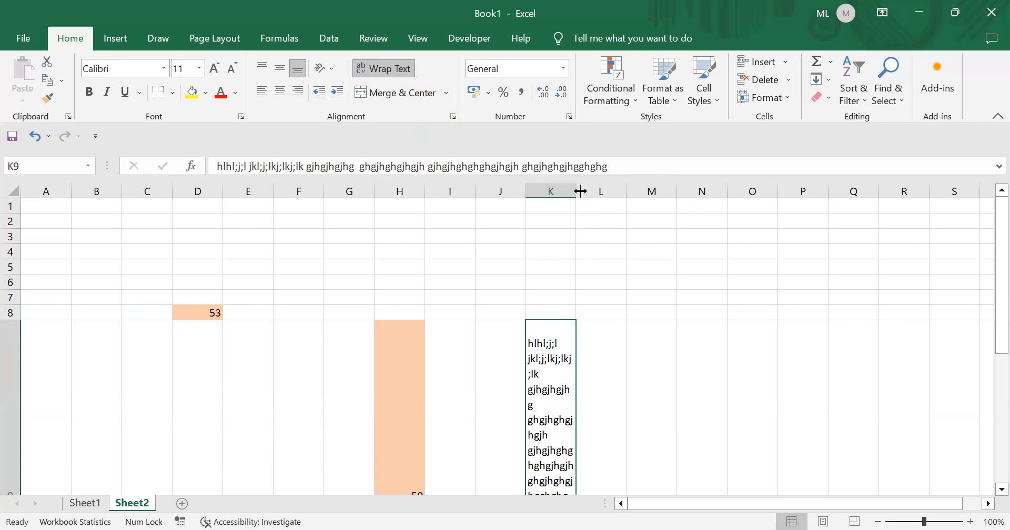
pyautogui.scroll(-2, 647, 326)
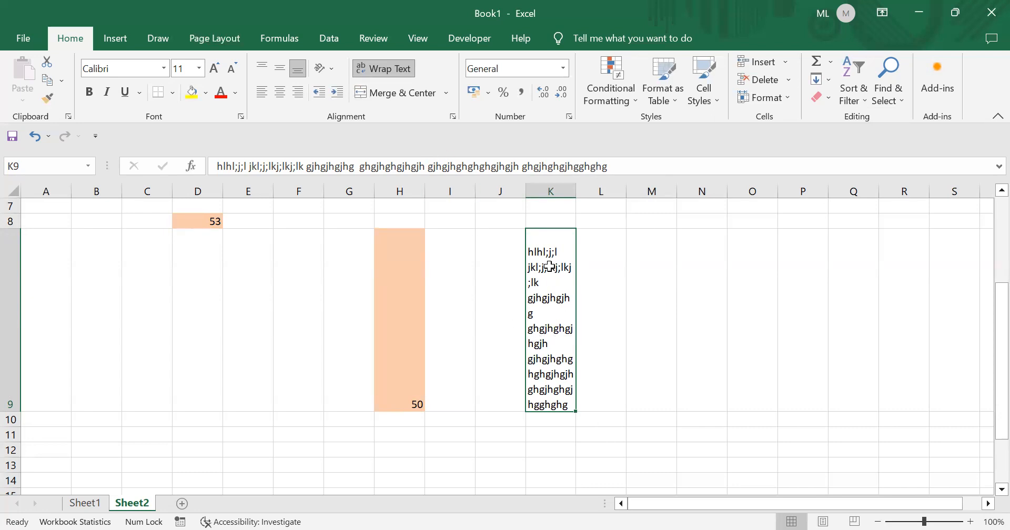
pyautogui.click(646, 321)
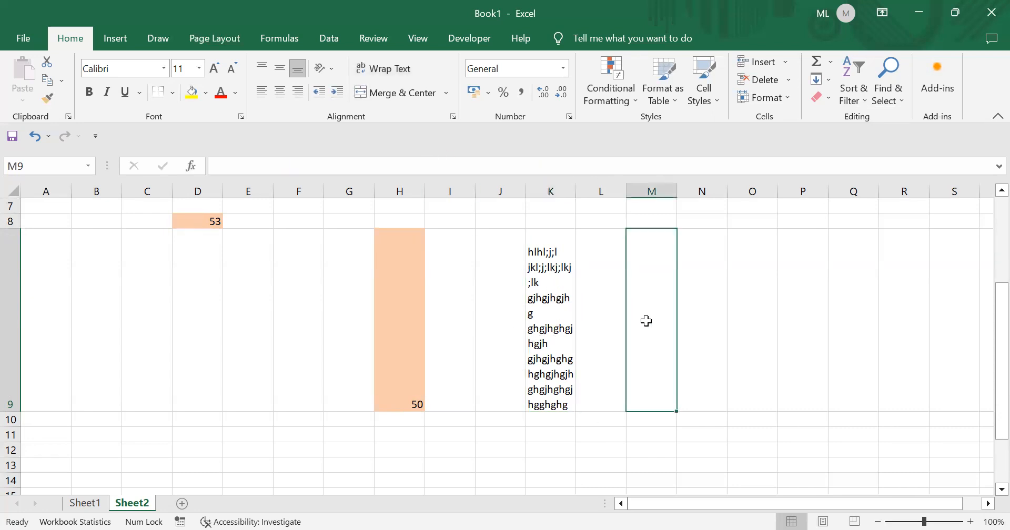
# Insert a manual line break after "hlhl" in the text of cell K9.
pyautogui.click(559, 296)
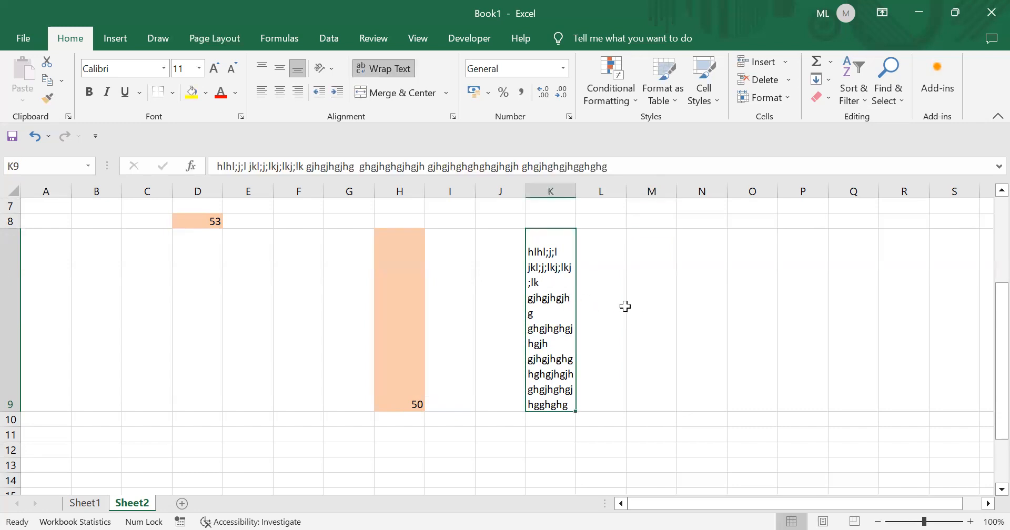
pyautogui.doubleClick(548, 249)
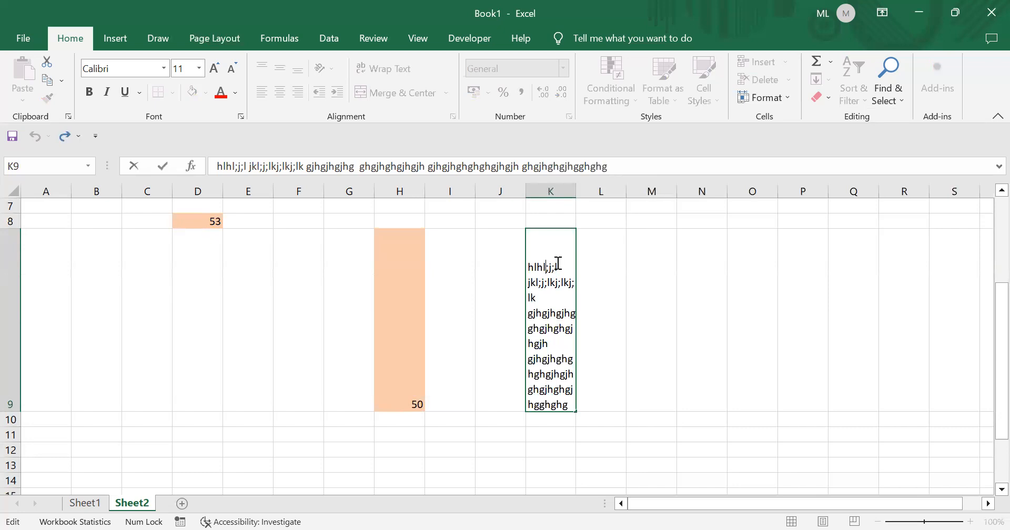
pyautogui.press('alt')
pyautogui.hotkey('alt', 'Return')
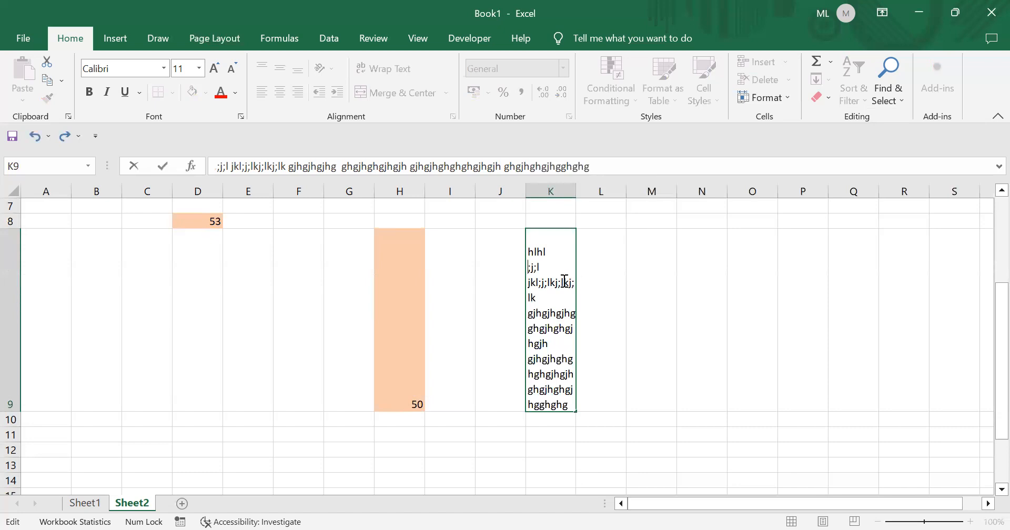
pyautogui.click(633, 321)
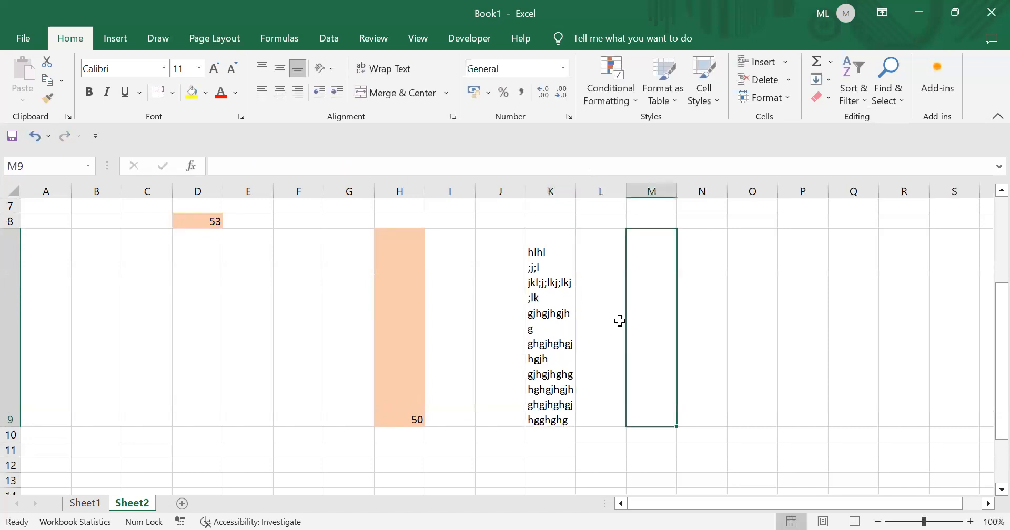
# Widen column K to roughly two and a half times its width.
pyautogui.click(562, 295)
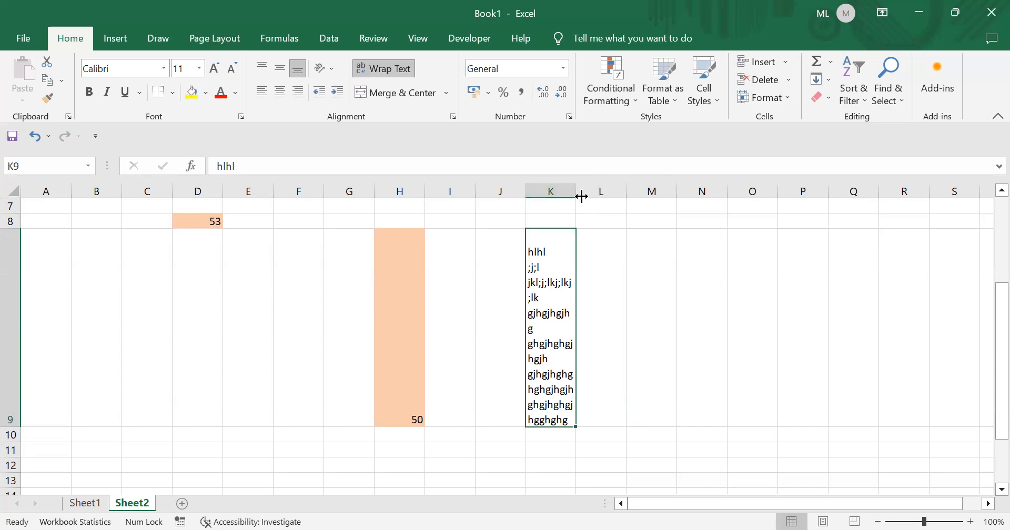
pyautogui.moveTo(663, 195); pyautogui.dragTo(661, 196)
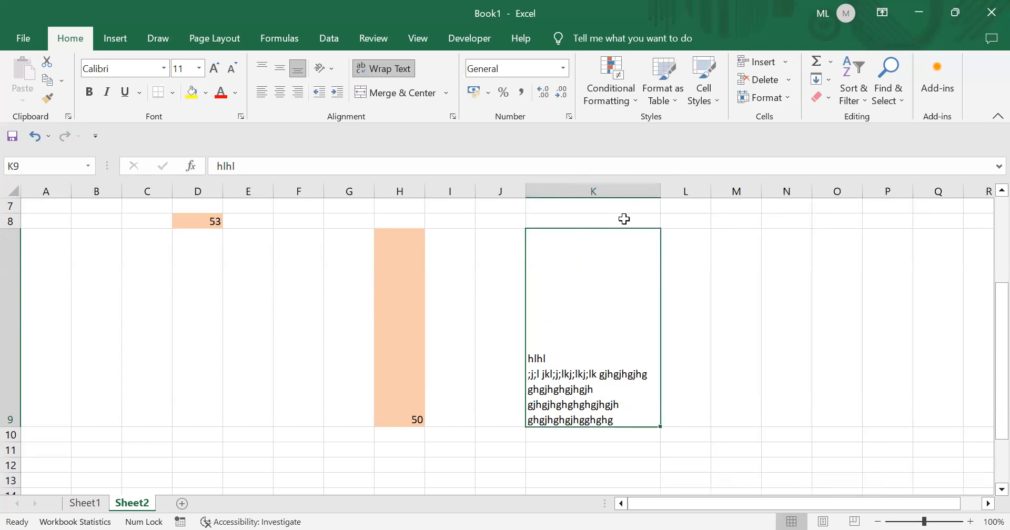
pyautogui.scroll(-2, 610, 245)
pyautogui.scroll(2, 610, 248)
# Insert manual line breaks in K9's text after ";j;l jkl;", after "j;lkj;lkj;" and after "lk gjhgjh", and commit the entry.
pyautogui.doubleClick(560, 371)
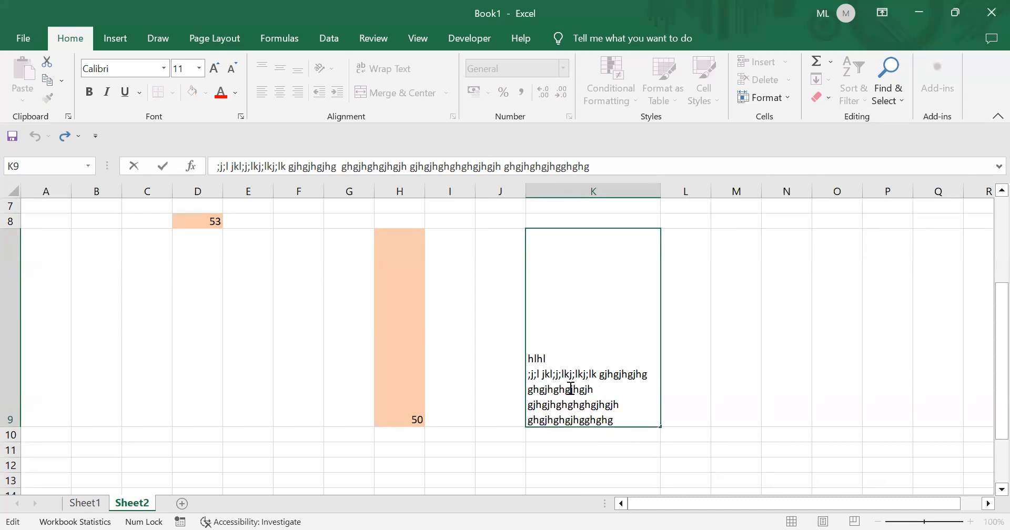
pyautogui.hotkey('alt', 'Return')
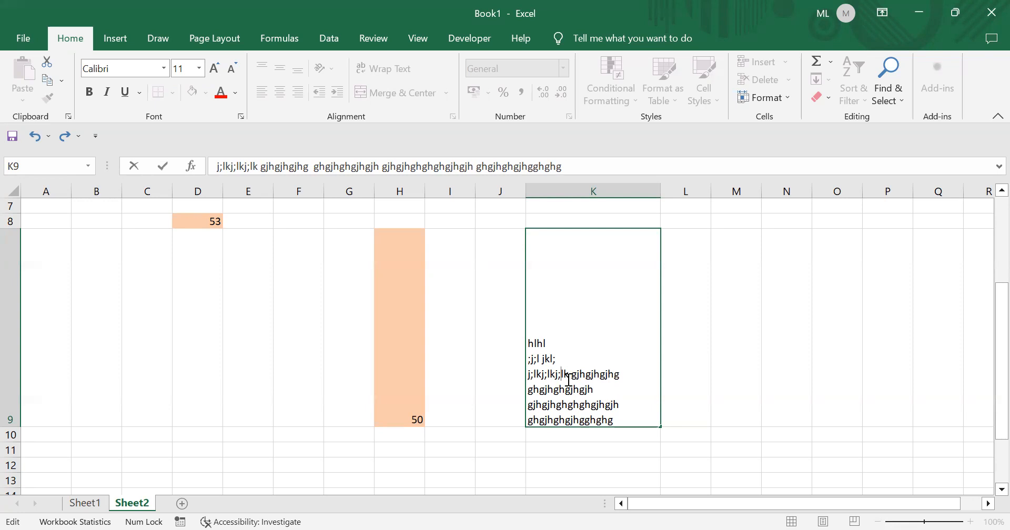
pyautogui.hotkey('alt', 'Return')
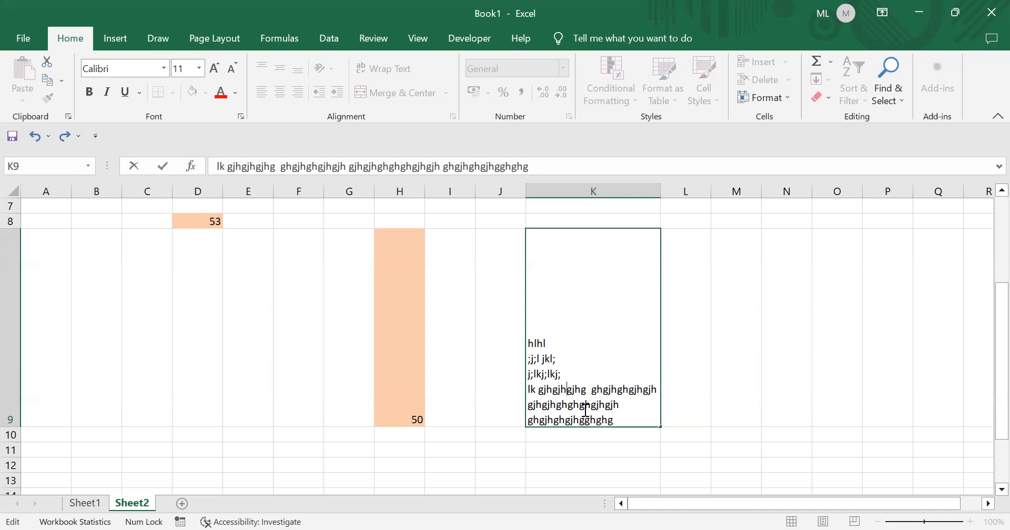
pyautogui.hotkey('alt', 'Return')
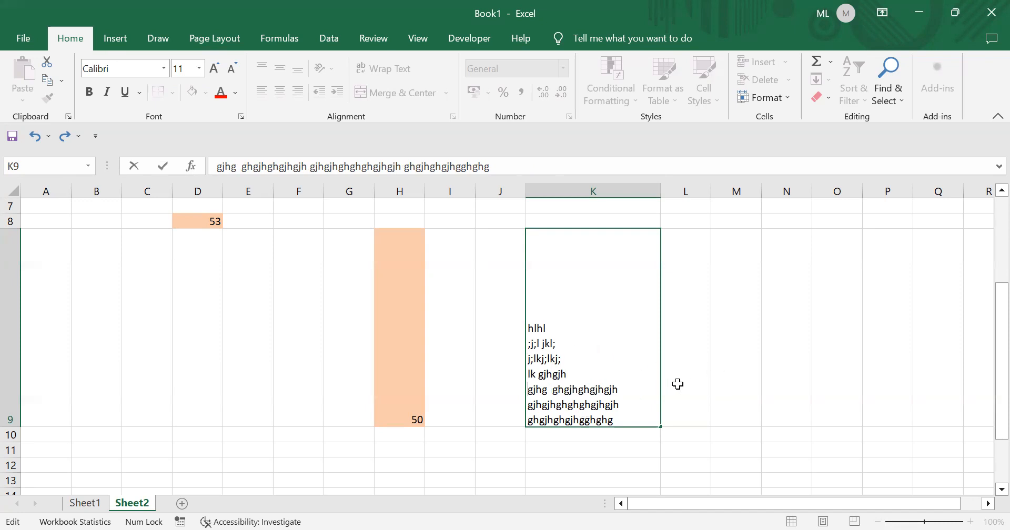
pyautogui.moveTo(685, 386); pyautogui.dragTo(687, 383)
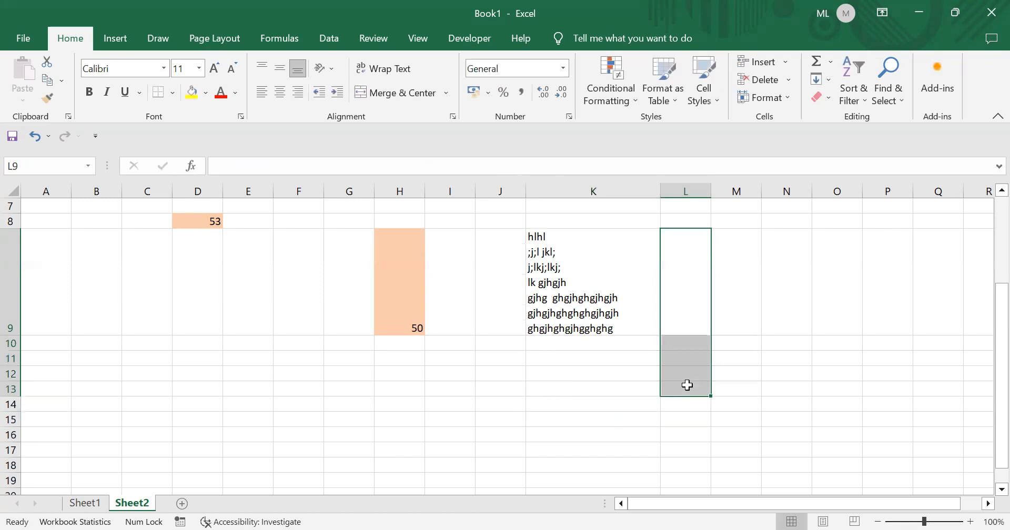
pyautogui.scroll(1, 614, 369)
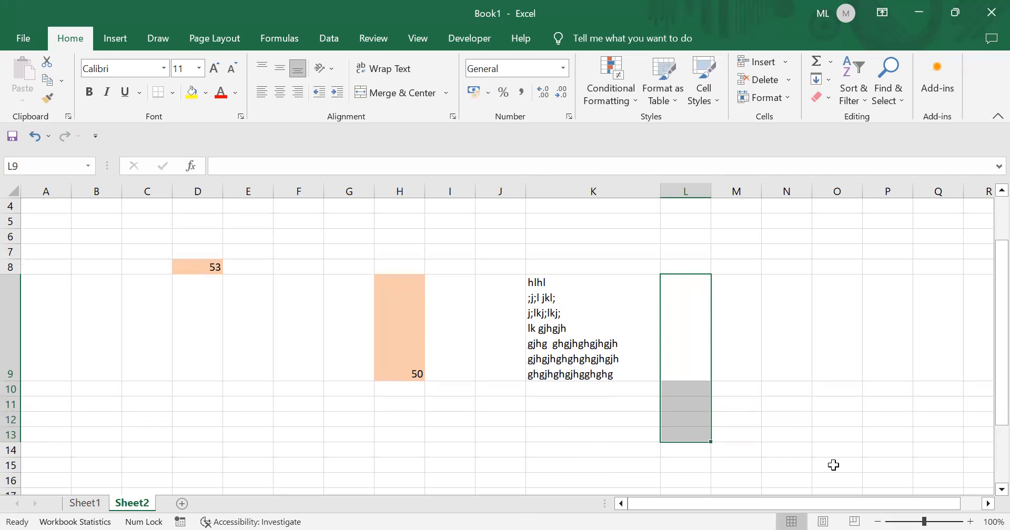
pyautogui.hotkey('alt', 'F11')
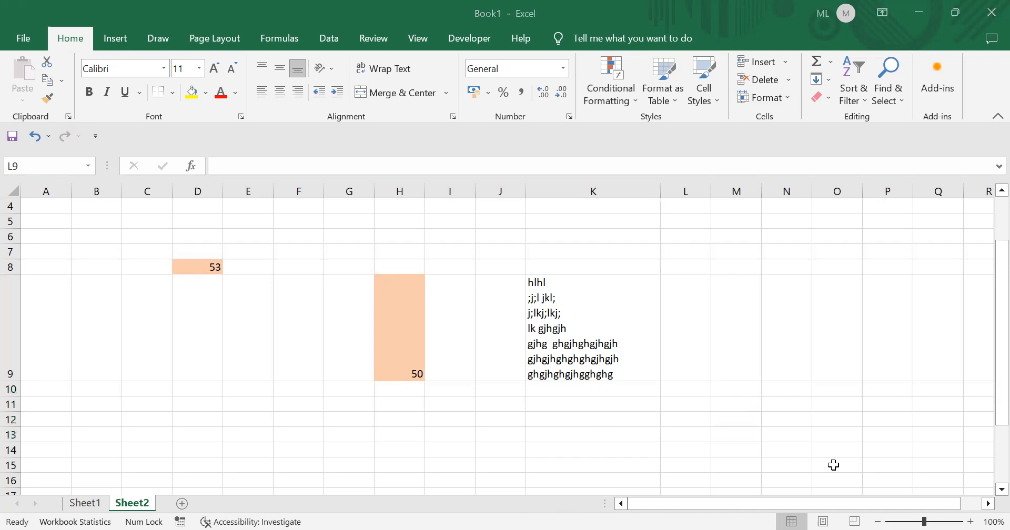